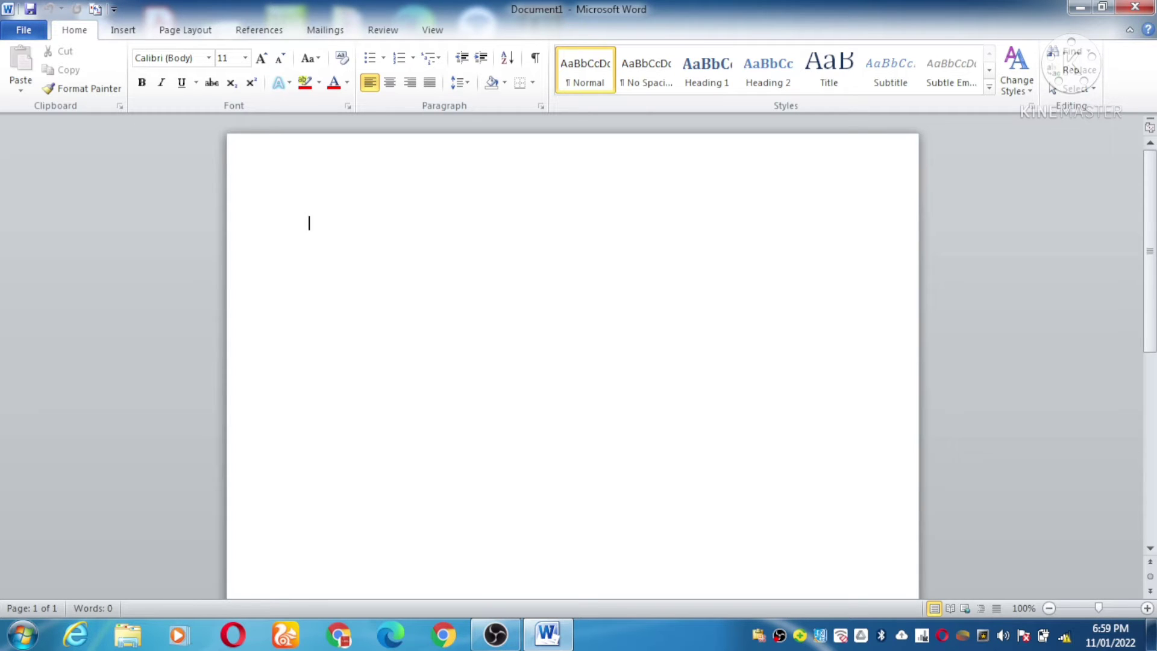
- Enter a list of four sample first names in the blank document, each on its own line
{"action": "type", "text": "Ram"}
{"action": "key", "text": "Return"}
{"action": "type", "text": "Syam"}
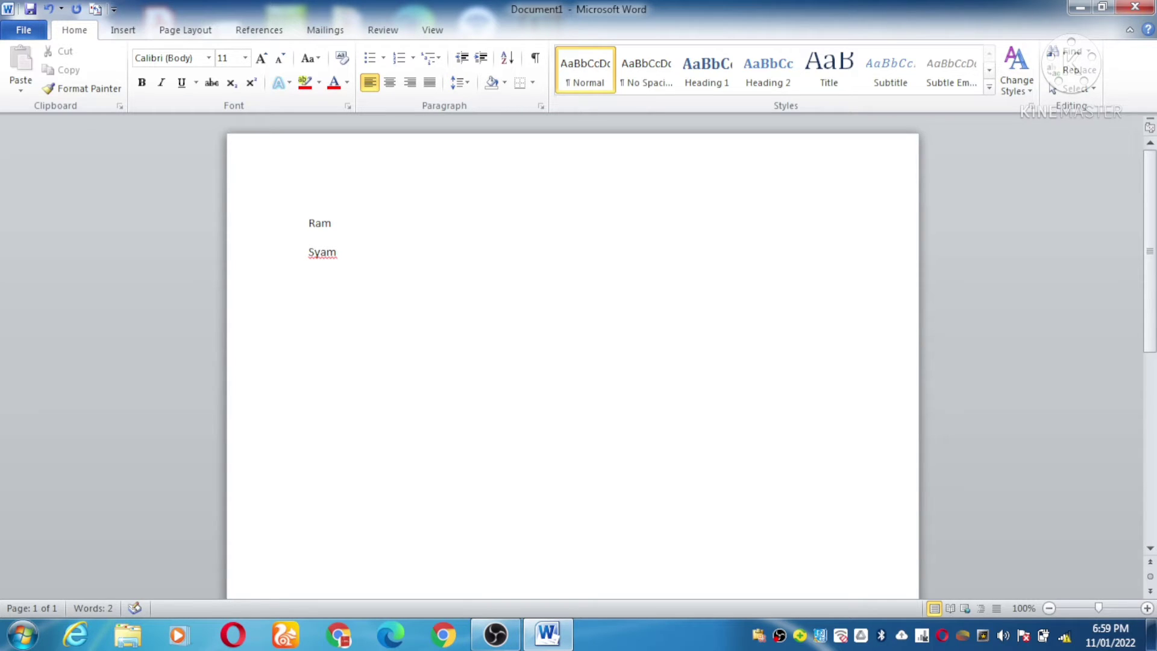
{"action": "key", "text": "Return"}
{"action": "type", "text": "Rupa"}
{"action": "key", "text": "Return"}
{"action": "type", "text": "Gita"}
{"action": "key", "text": "Return"}
- Copy the first name in the list and paste it on a new line after the fourth name
{"action": "left_click", "coordinate": [291, 224]}
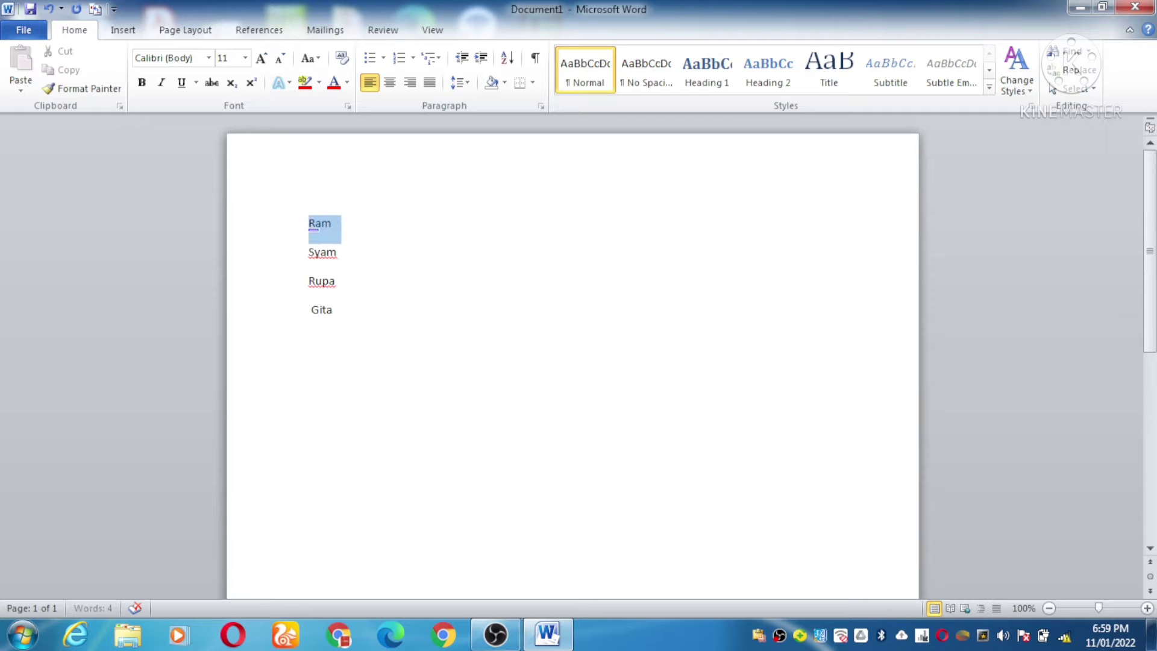
{"action": "key", "text": "ctrl+c"}
{"action": "left_click", "coordinate": [335, 310]}
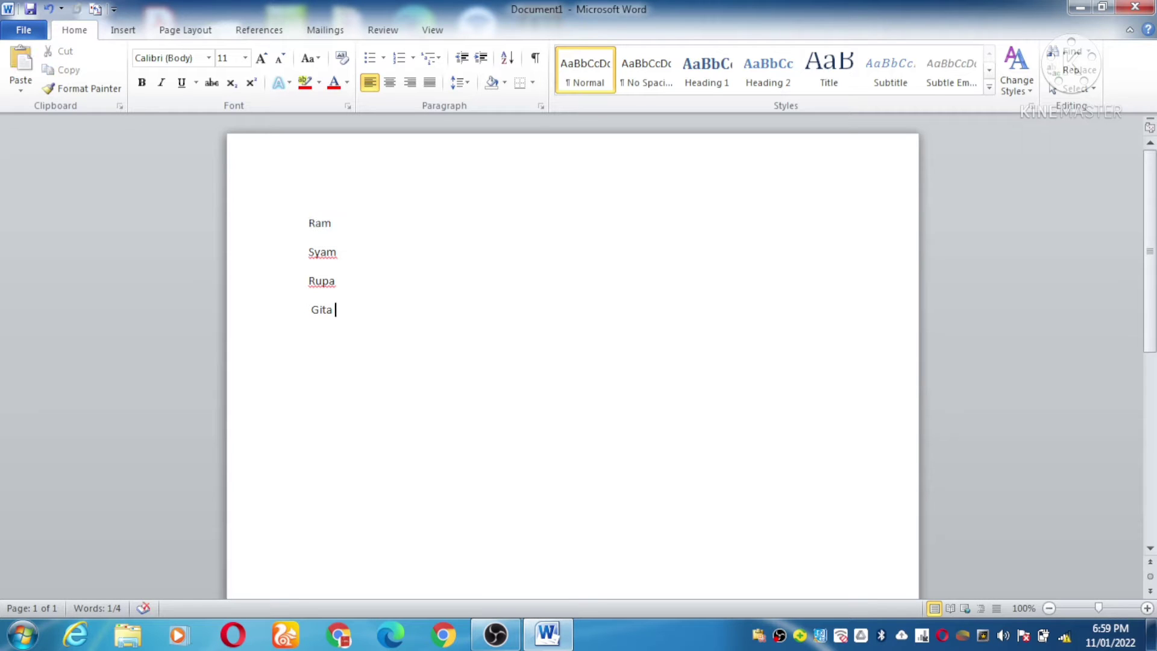
{"action": "key", "text": "Return"}
{"action": "key", "text": "ctrl+v"}
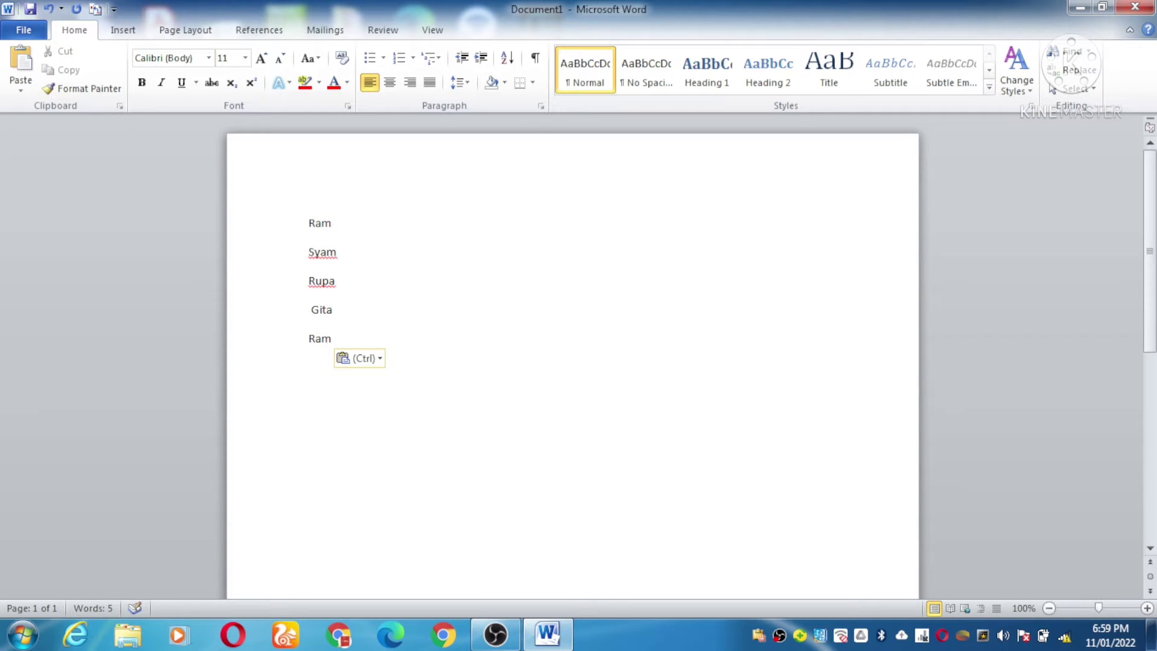
- Copy the third name in the list and paste it on a new line at the end
{"action": "left_click_drag", "start_coordinate": [309, 283], "coordinate": [343, 284]}
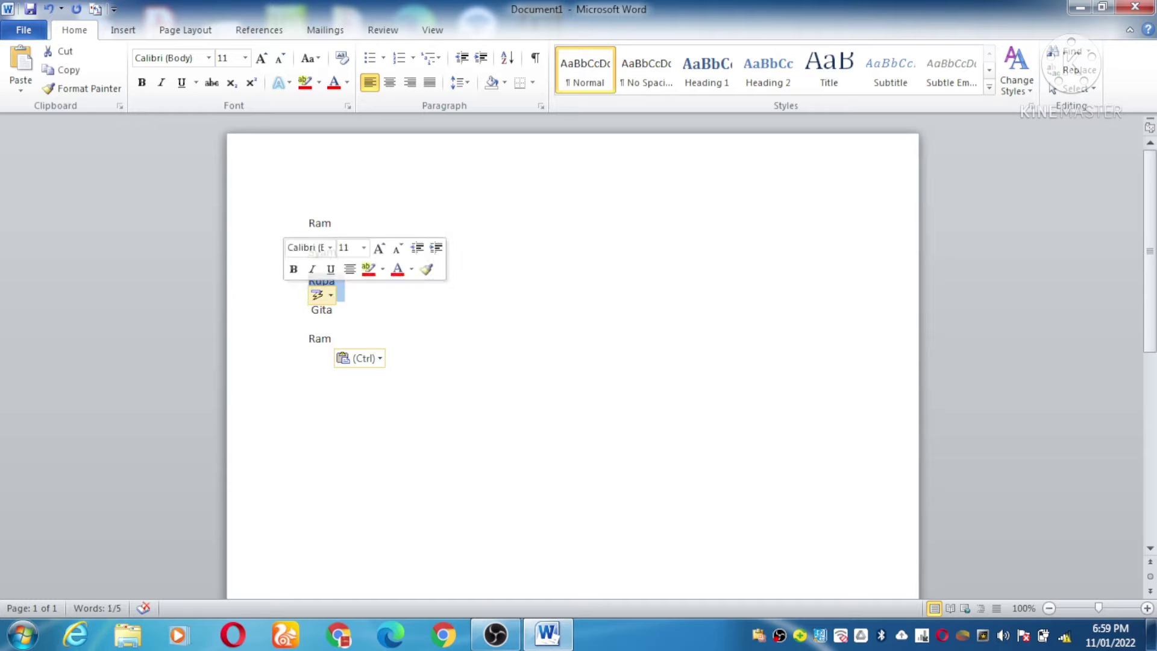
{"action": "key", "text": "ctrl+c"}
{"action": "left_click", "coordinate": [335, 338]}
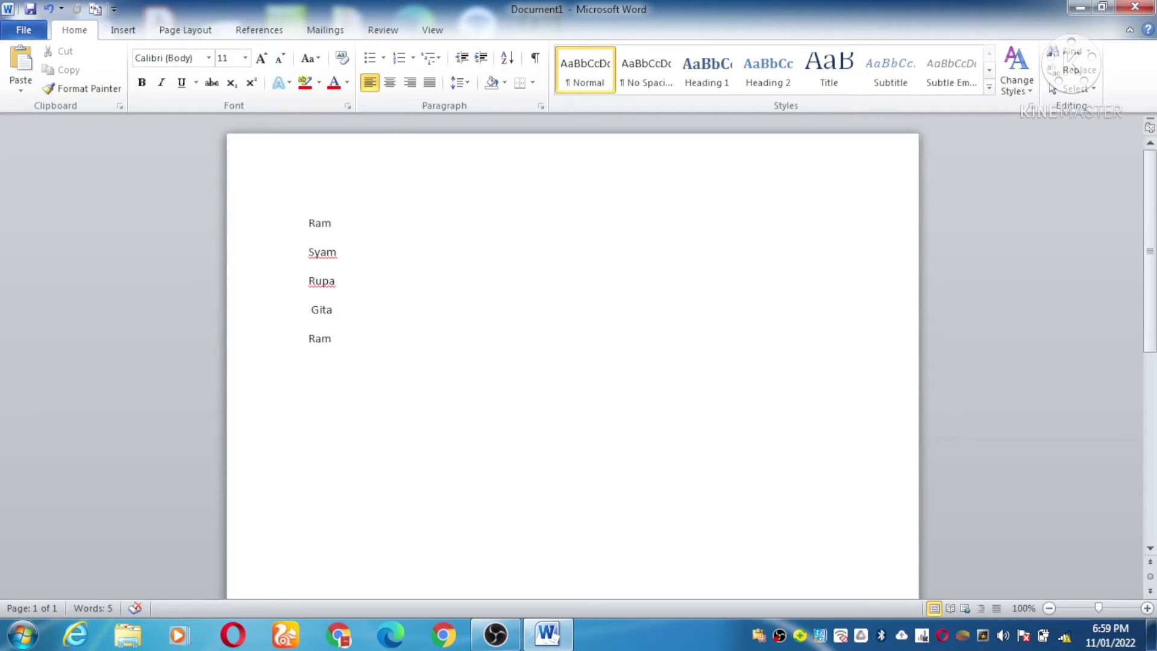
{"action": "key", "text": "Return"}
{"action": "key", "text": "ctrl+v"}
- Paste the copied third name once more at the end of the list and delete this extra line
{"action": "left_click", "coordinate": [334, 339]}
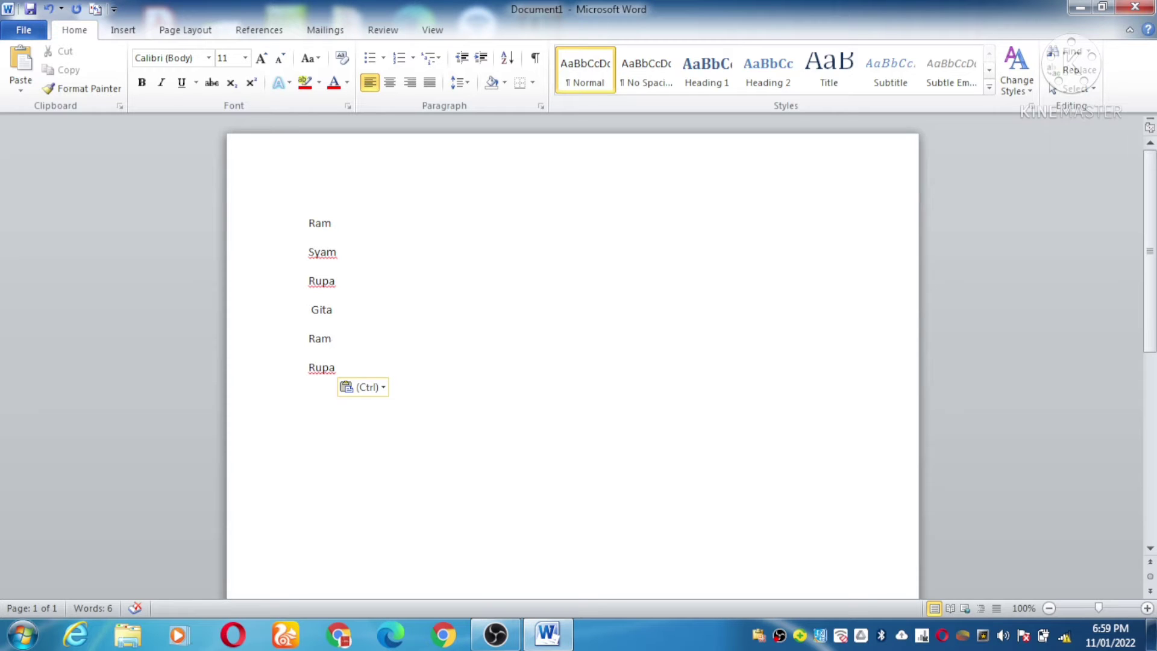
{"action": "left_click", "coordinate": [310, 425]}
{"action": "key", "text": "ctrl+v"}
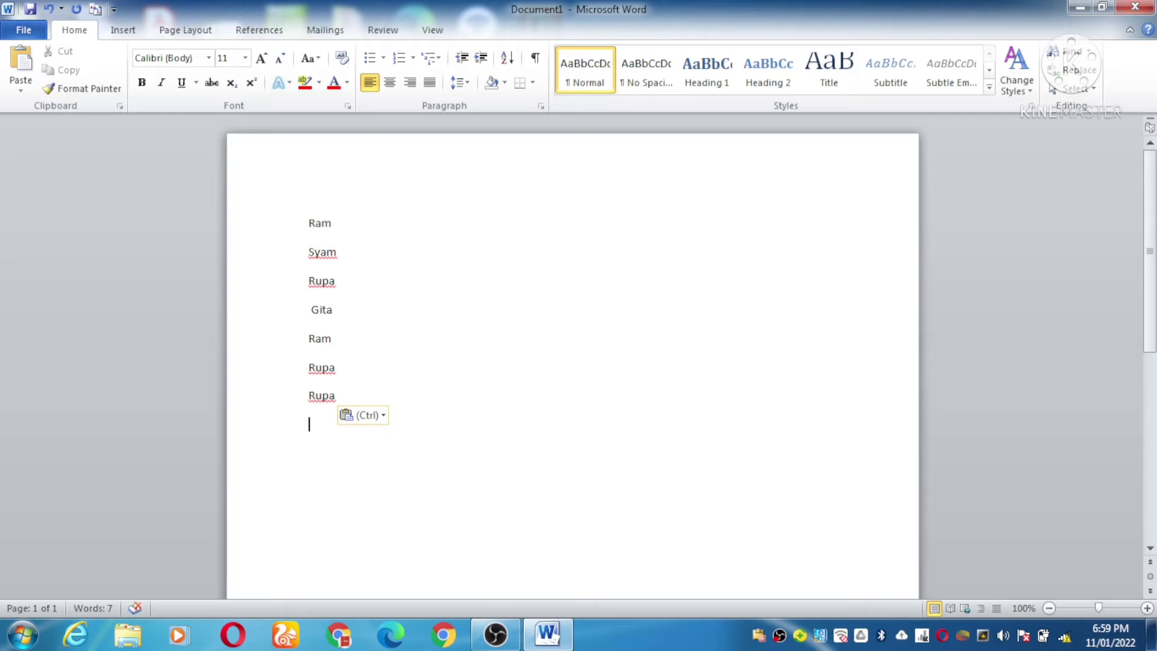
{"action": "key", "text": "BackSpace"}
{"action": "key", "text": "BackSpace"}
{"action": "key", "text": "BackSpace"}
{"action": "key", "text": "BackSpace"}
{"action": "key", "text": "BackSpace"}
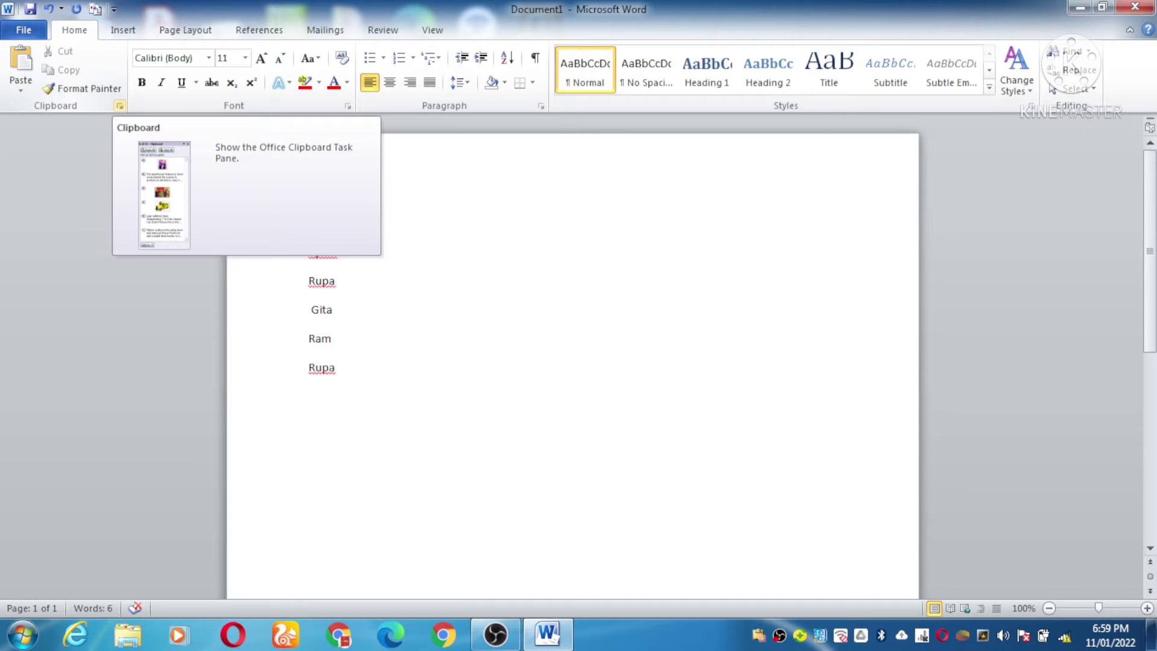
- Show the Office Clipboard task pane and collect a copy of the first name in the list
{"action": "left_click", "coordinate": [120, 106]}
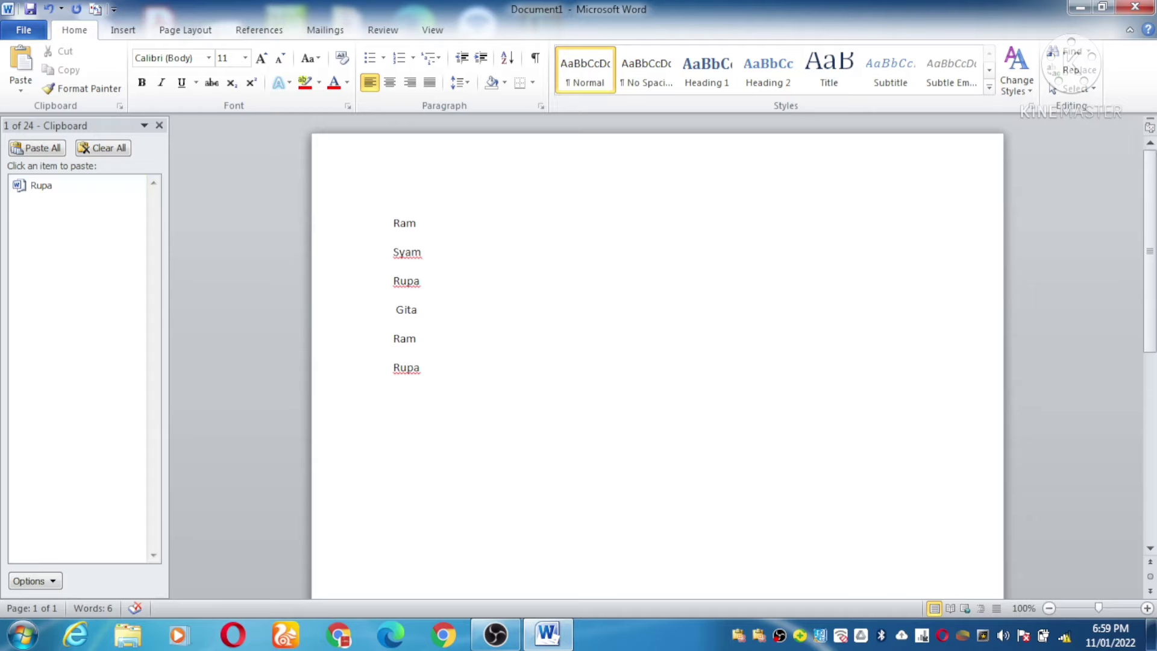
{"action": "left_click_drag", "start_coordinate": [420, 223], "coordinate": [398, 229]}
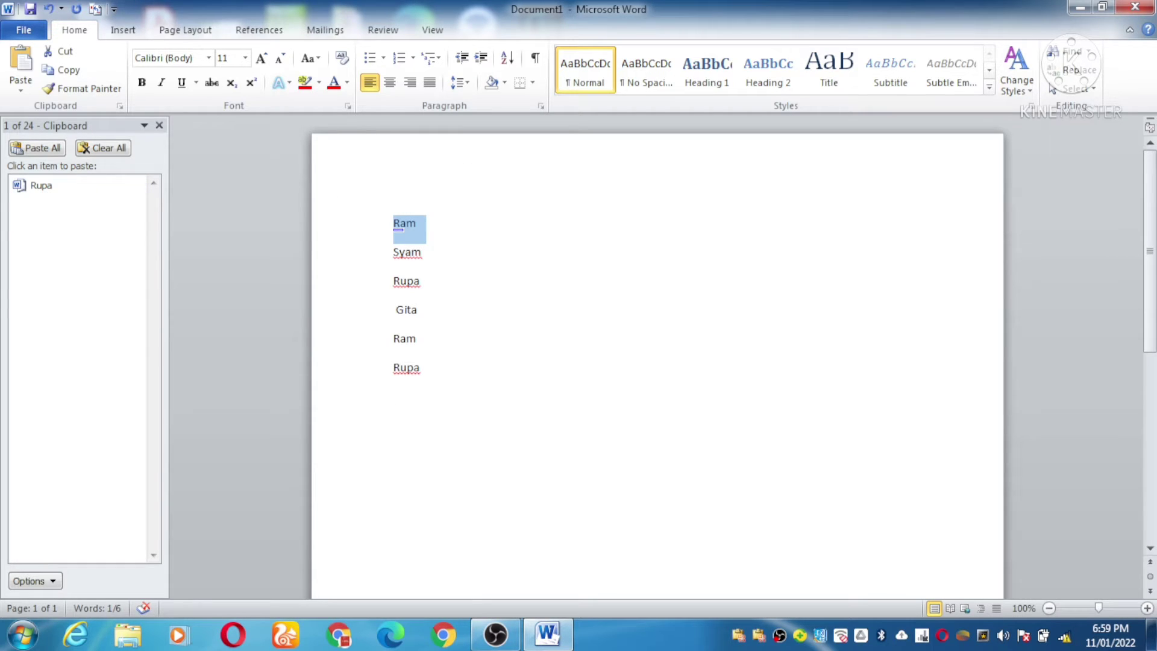
{"action": "key", "text": "ctrl+c"}
{"action": "left_click", "coordinate": [423, 367]}
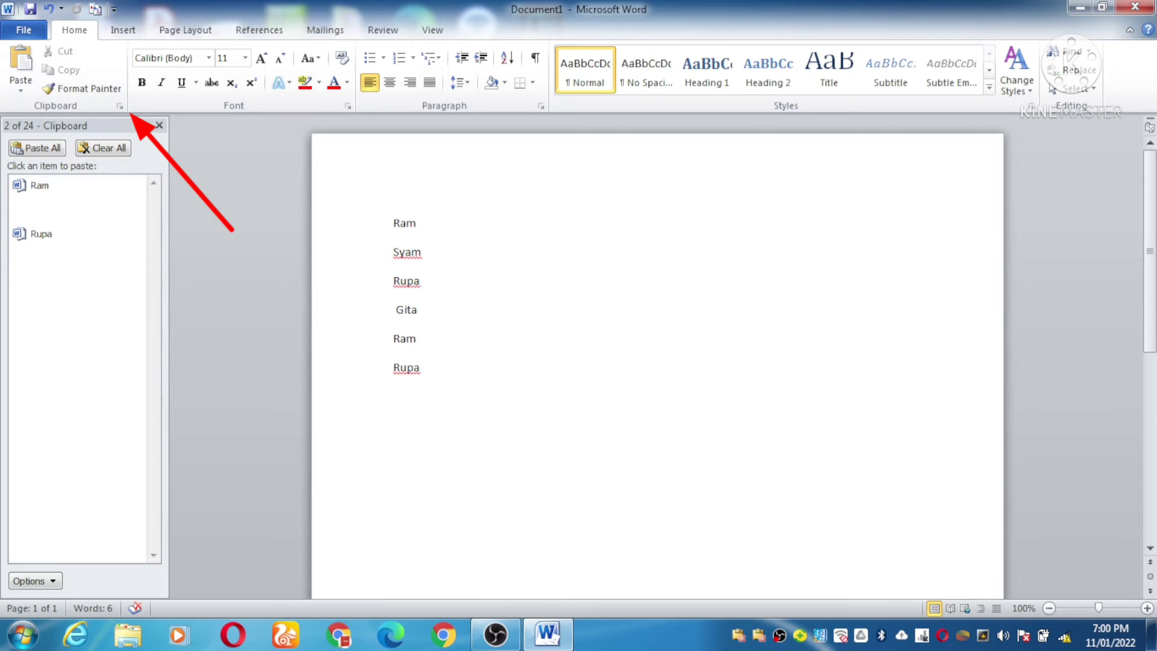
- Collect copies of the fourth name and the second name in the Office Clipboard
{"action": "double_click", "coordinate": [405, 309]}
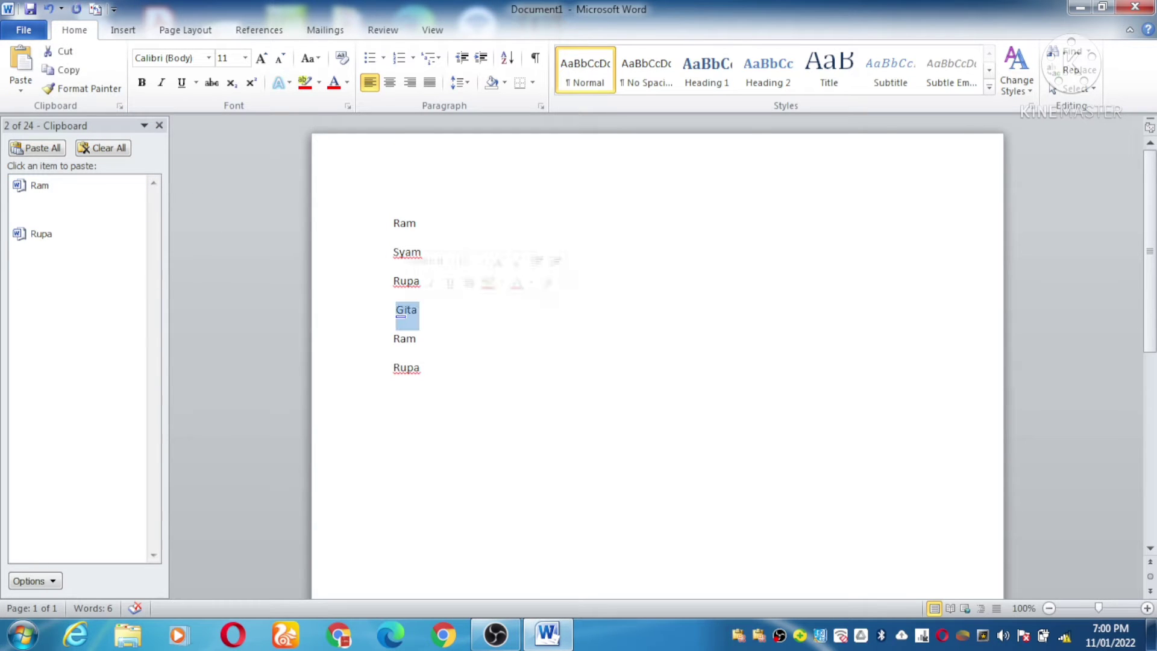
{"action": "key", "text": "ctrl+c"}
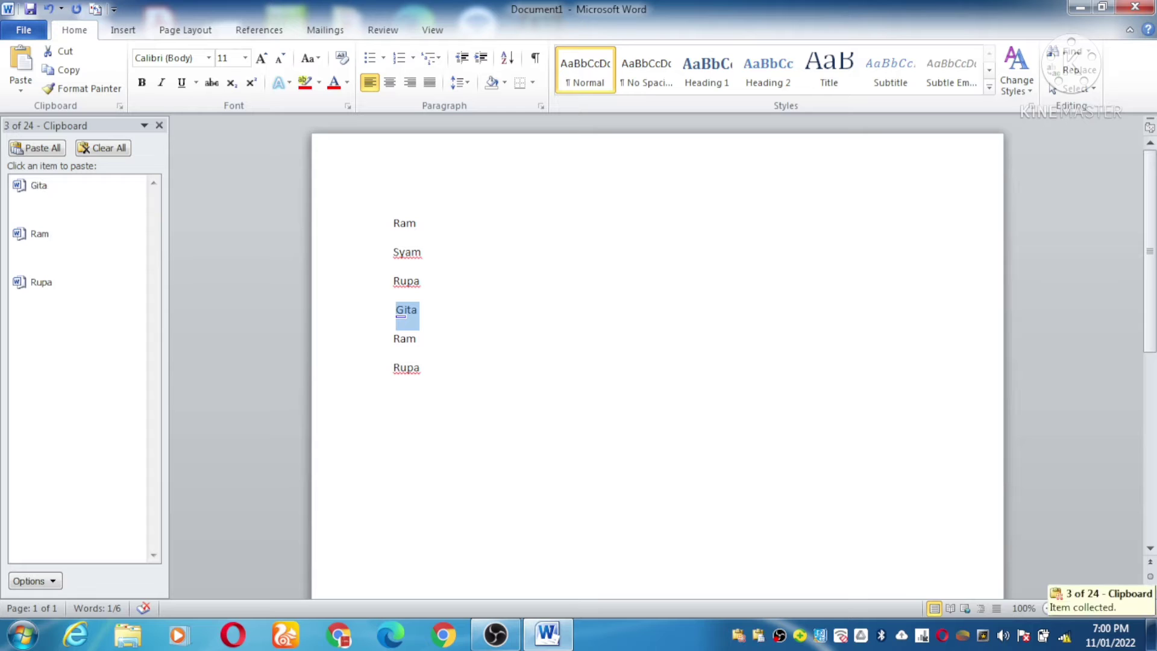
{"action": "key", "text": "Down"}
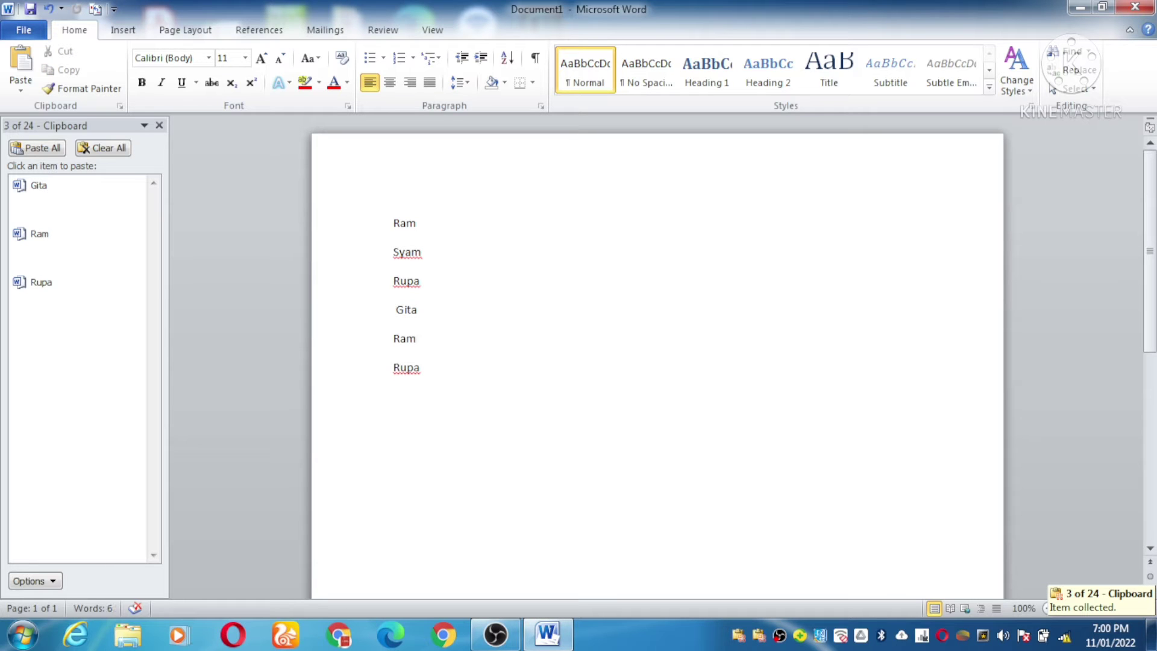
{"action": "double_click", "coordinate": [401, 253]}
{"action": "key", "text": "ctrl+c"}
- Paste the collected fourth name and second name from the Office Clipboard on new lines at the end of the list
{"action": "key", "text": "Down"}
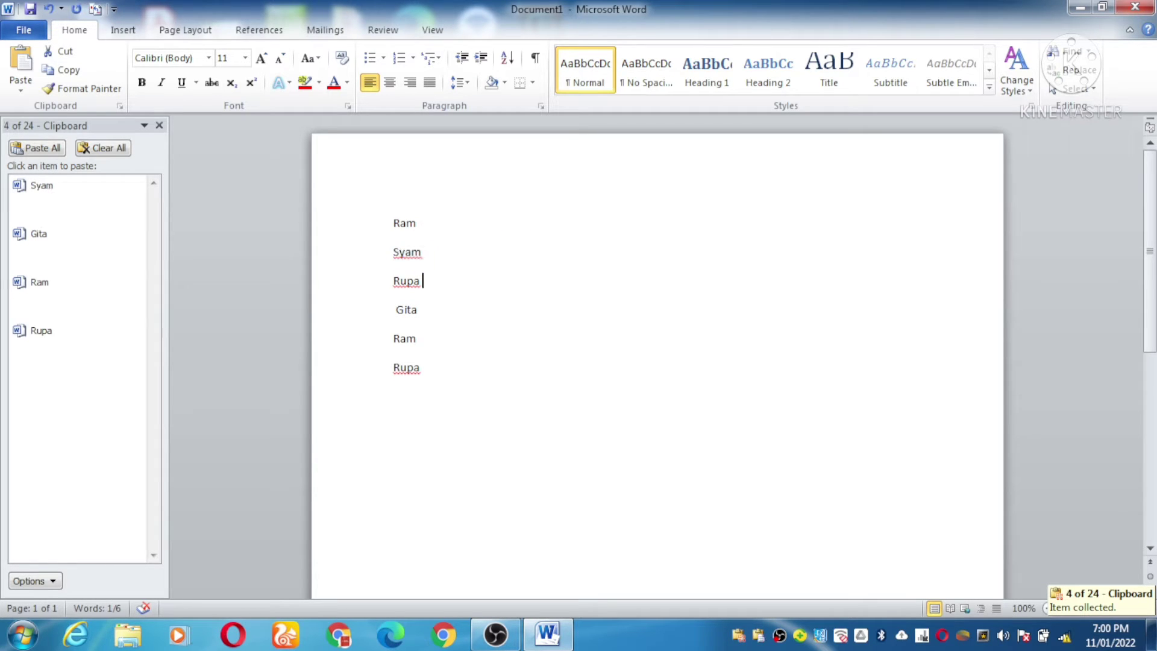
{"action": "key", "text": "Down"}
{"action": "key", "text": "Down"}
{"action": "key", "text": "Down"}
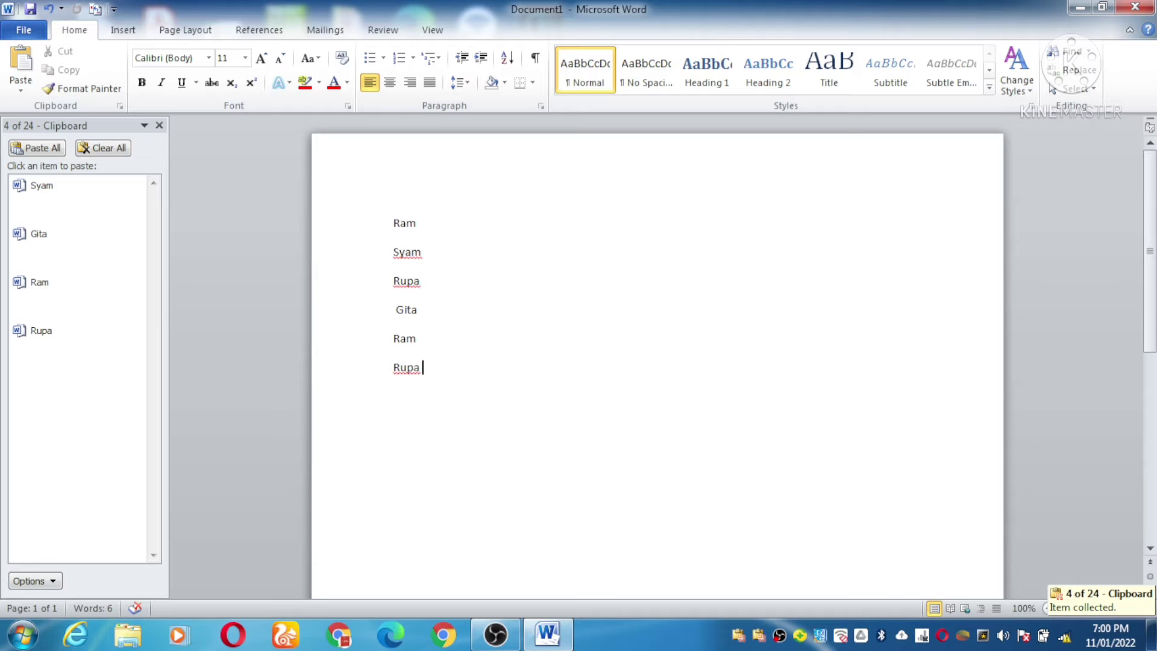
{"action": "key", "text": "Return"}
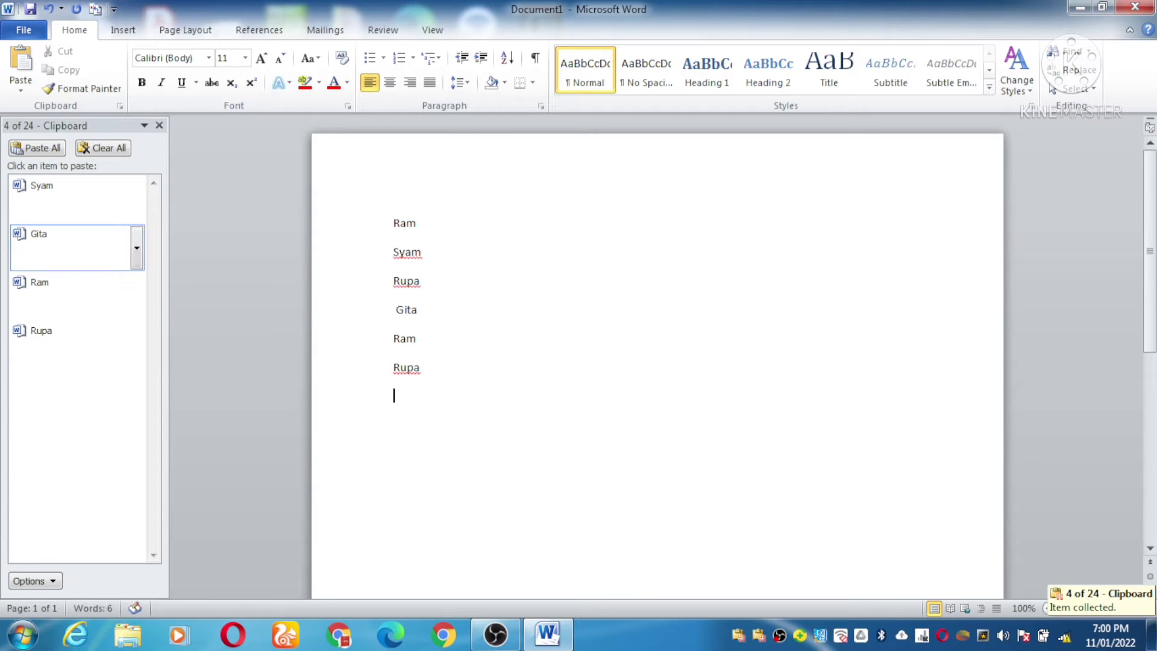
{"action": "left_click", "coordinate": [38, 234]}
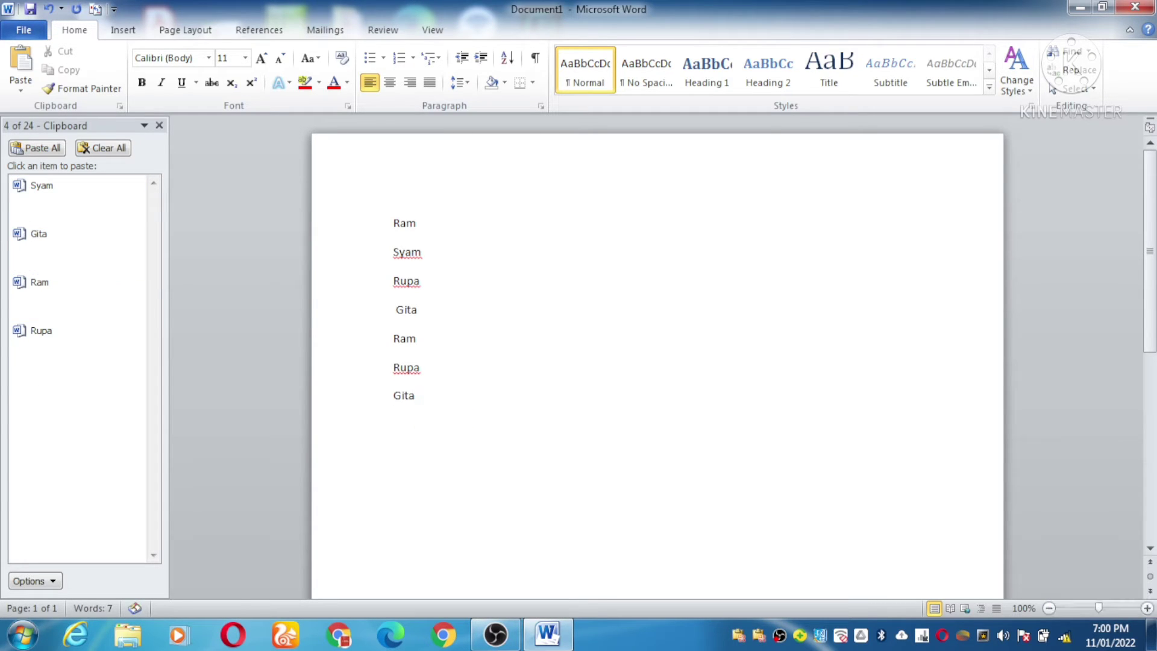
{"action": "left_click", "coordinate": [42, 187]}
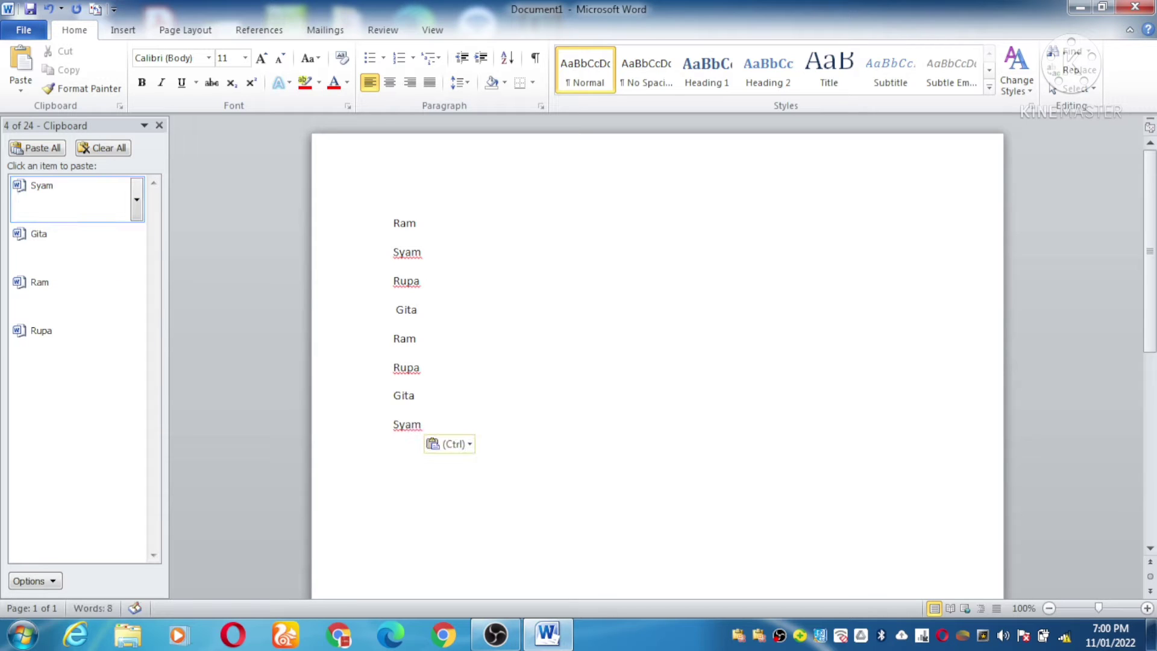
- Paste the collected fourth name again below the list and delete it along with the empty lines
{"action": "key", "text": "Return"}
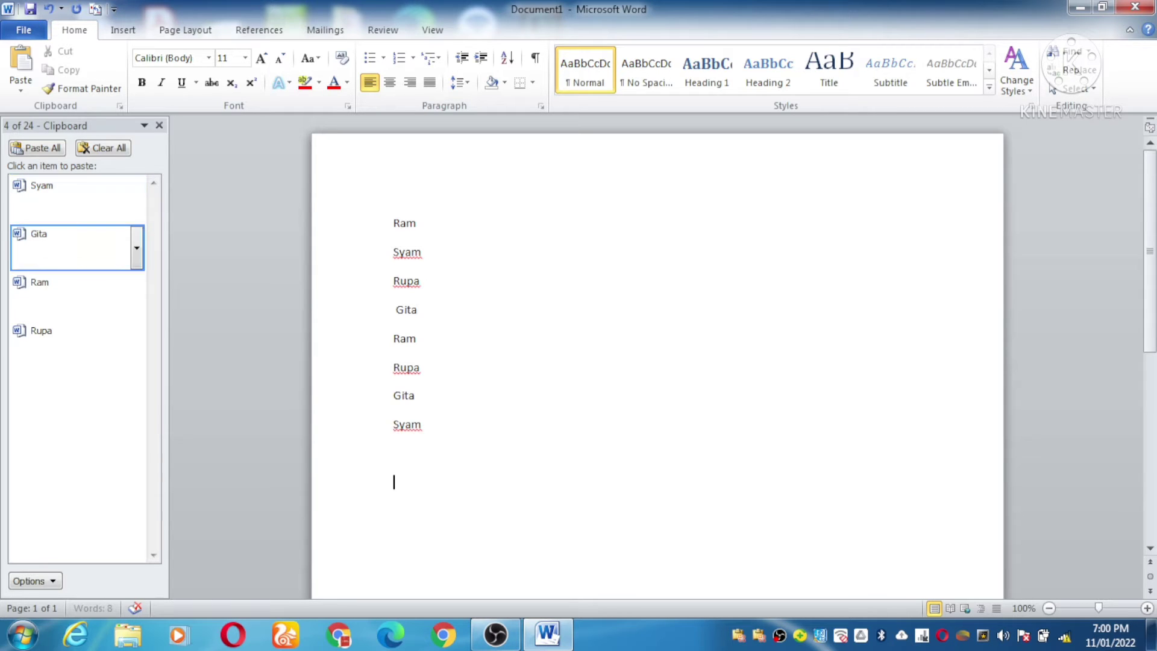
{"action": "left_click", "coordinate": [38, 234]}
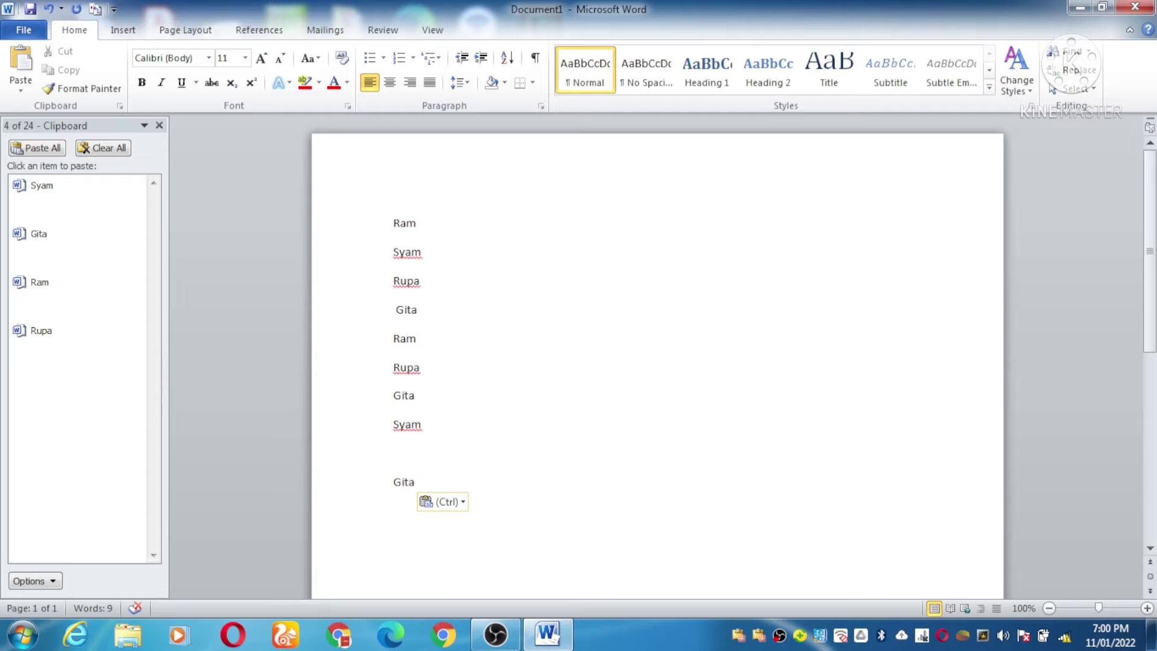
{"action": "key", "text": "BackSpace"}
{"action": "key", "text": "BackSpace"}
{"action": "key", "text": "BackSpace"}
{"action": "key", "text": "BackSpace"}
{"action": "key", "text": "BackSpace"}
{"action": "key", "text": "BackSpace"}
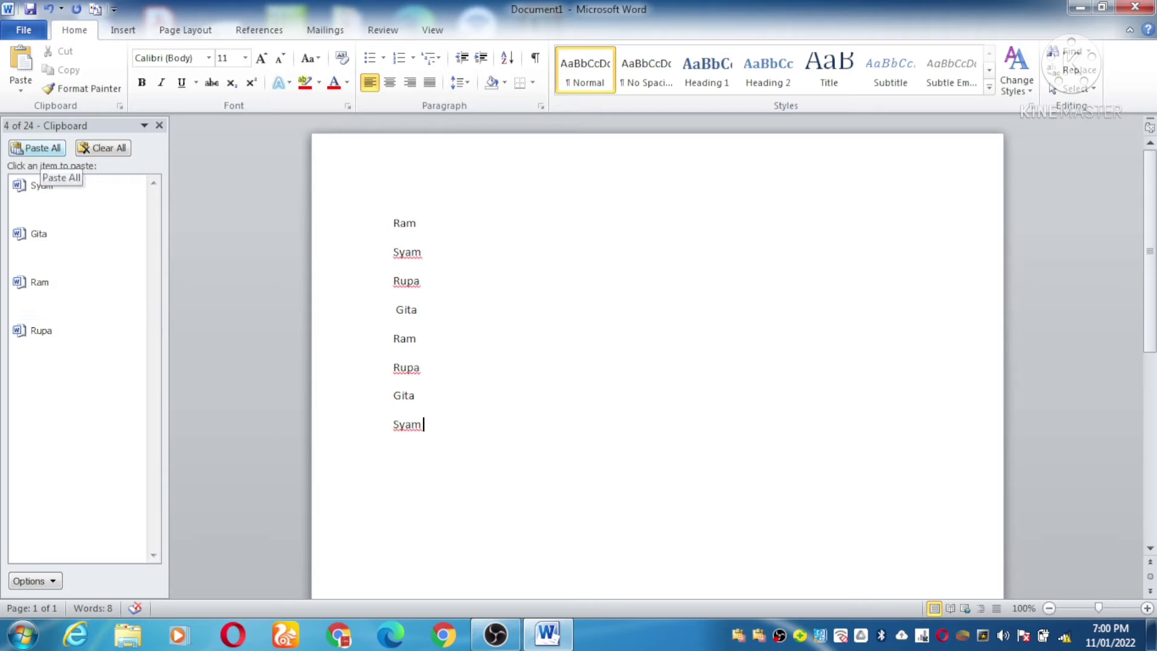
- Paste all collected clipboard items at the end of the list and move the first pasted name to its own line
{"action": "left_click", "coordinate": [36, 148]}
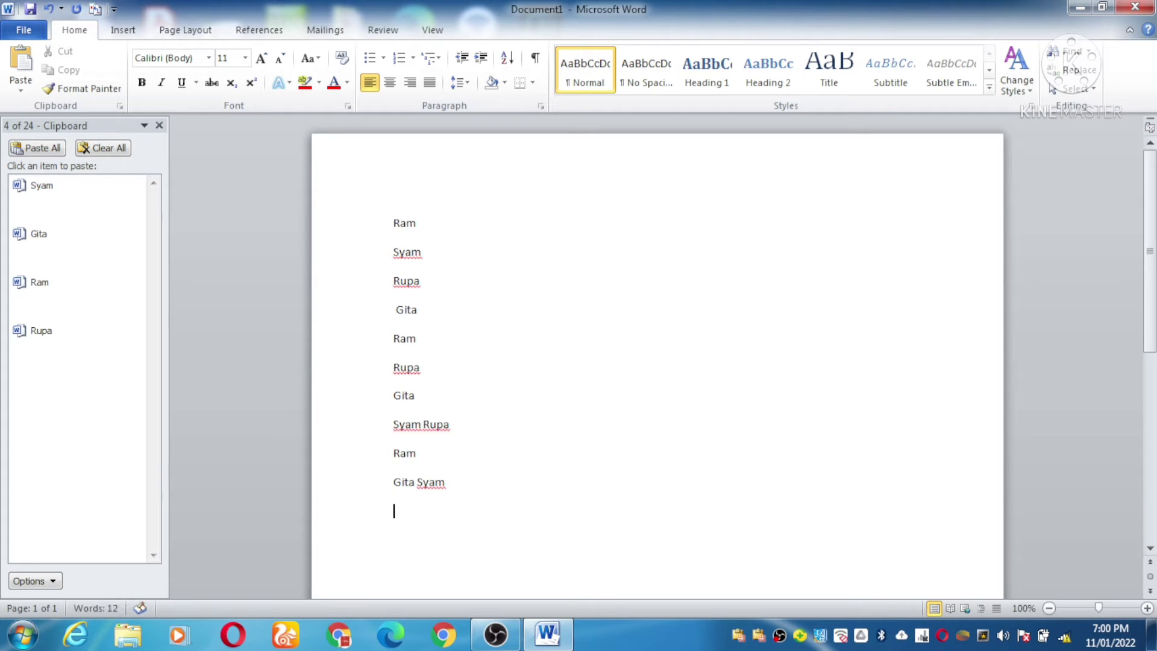
{"action": "key", "text": "Return"}
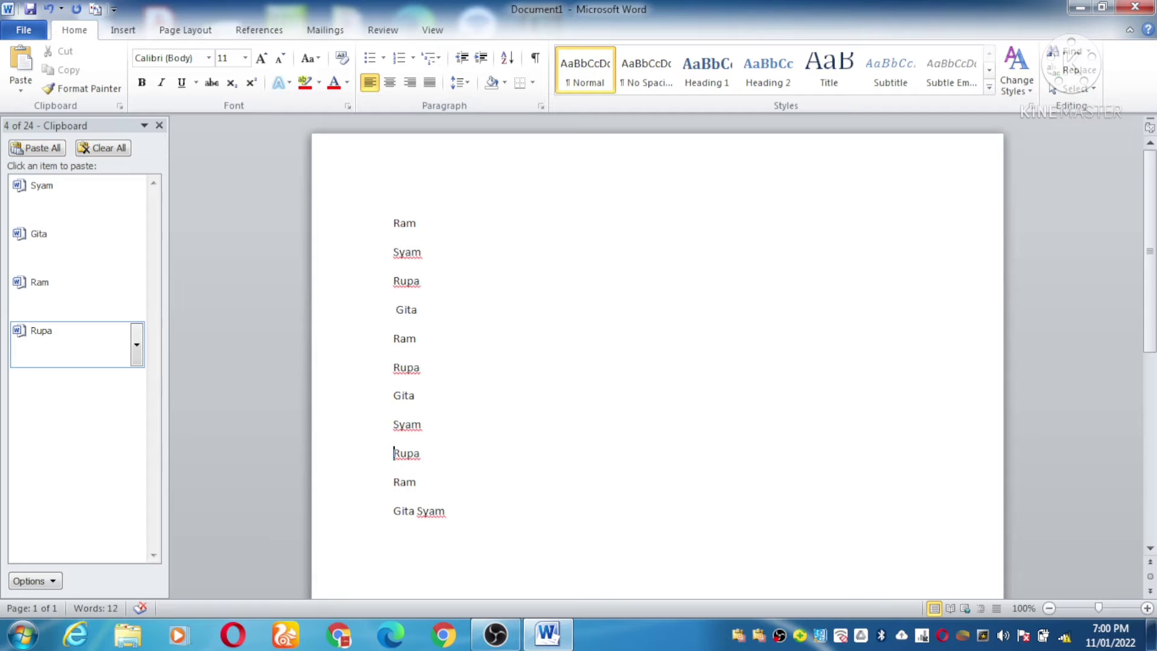
- Clear all items from the Office Clipboard and close its task pane
{"action": "left_click", "coordinate": [103, 147]}
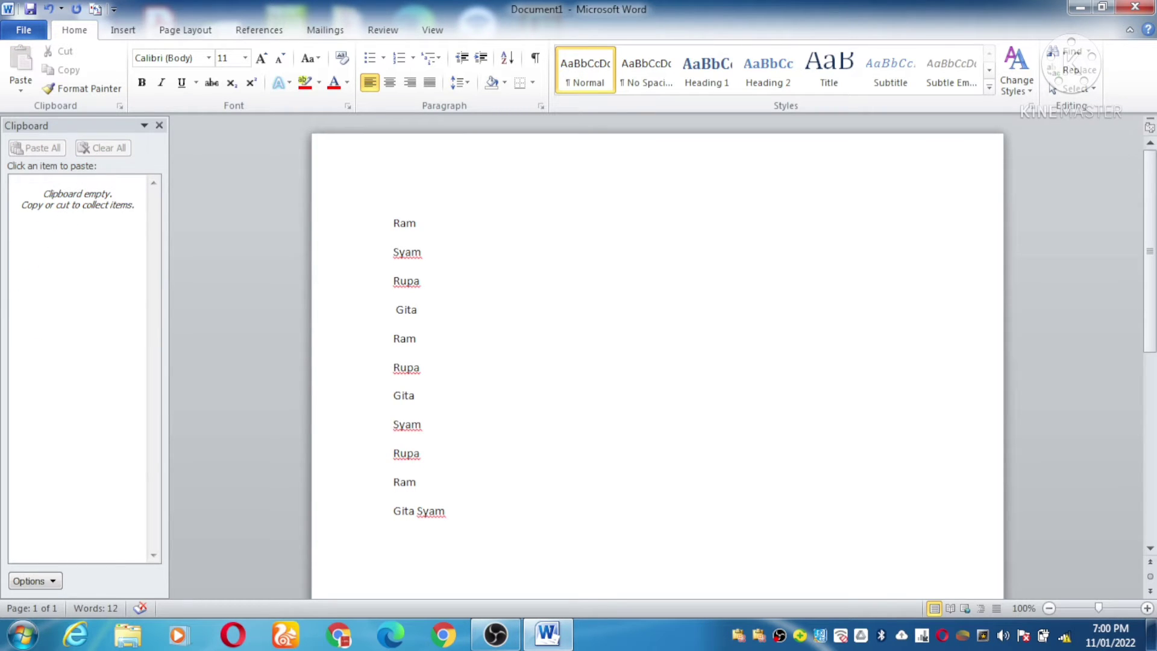
{"action": "left_click", "coordinate": [159, 126]}
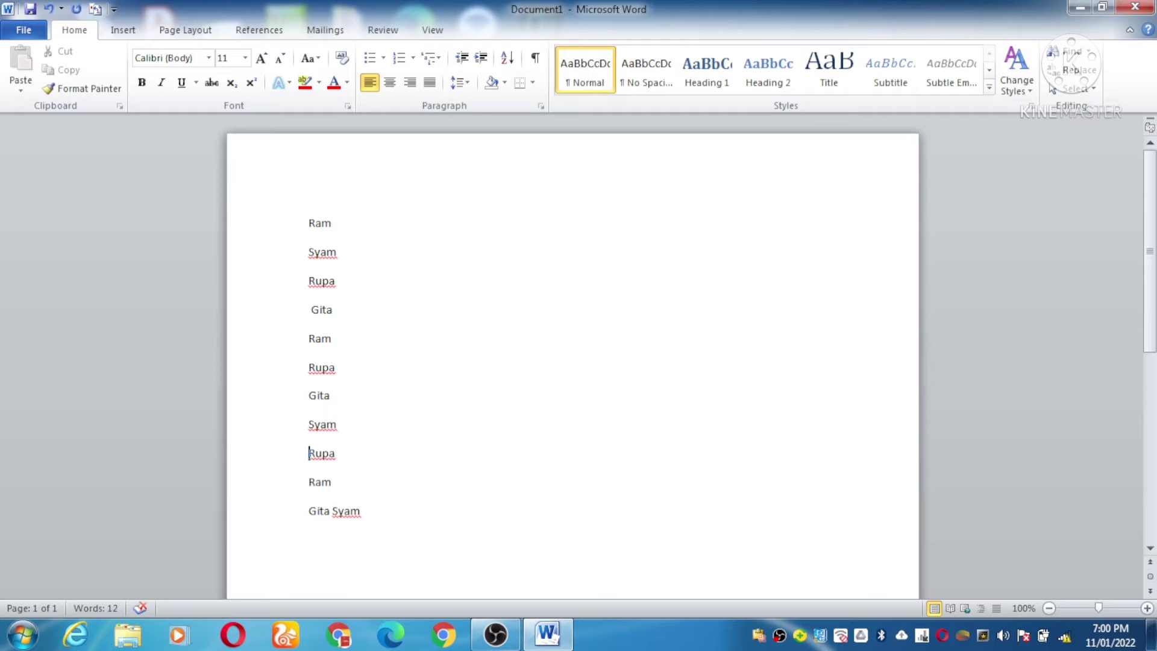
- Delete the entire list of names from the document
{"action": "key", "text": "BackSpace"}
{"action": "key", "text": "BackSpace"}
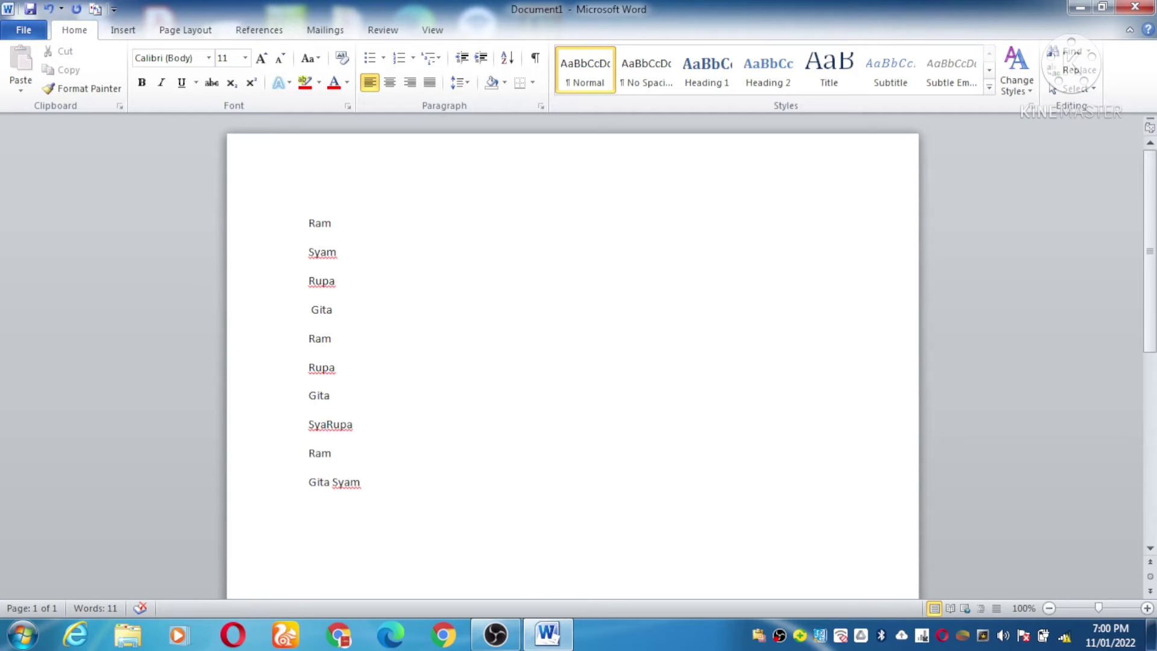
{"action": "key", "text": "ctrl+a"}
{"action": "key", "text": "Delete"}
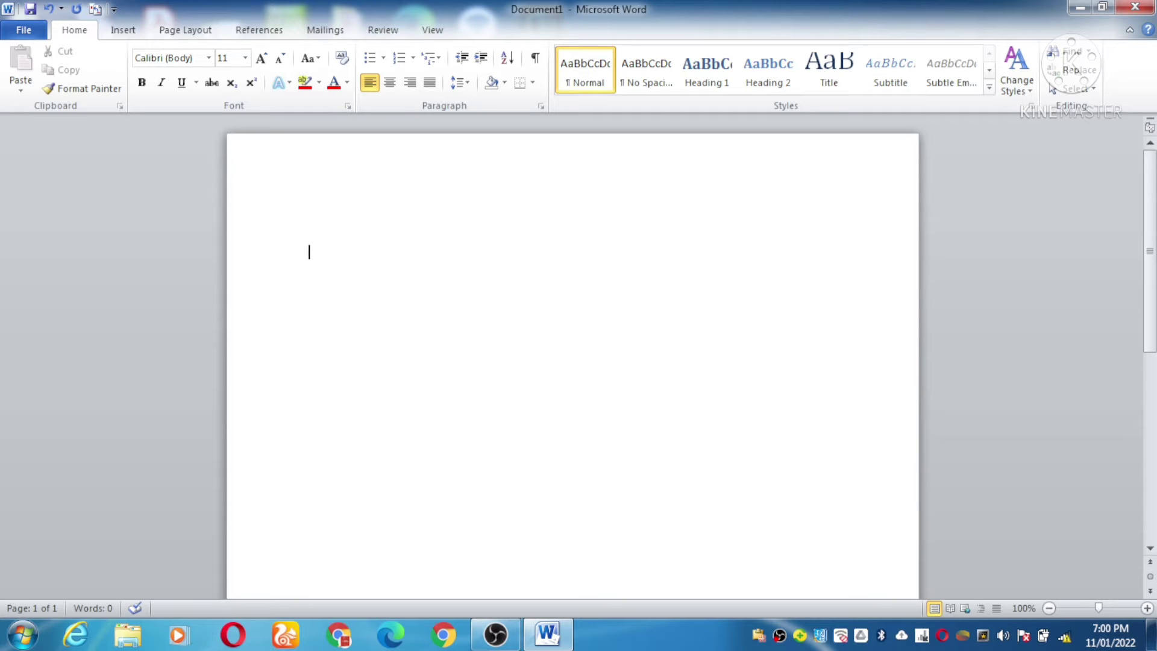
- Generate the default sample paragraphs in the empty document with =rand()
{"action": "type", "text": "=rand()"}
{"action": "key", "text": "Return"}
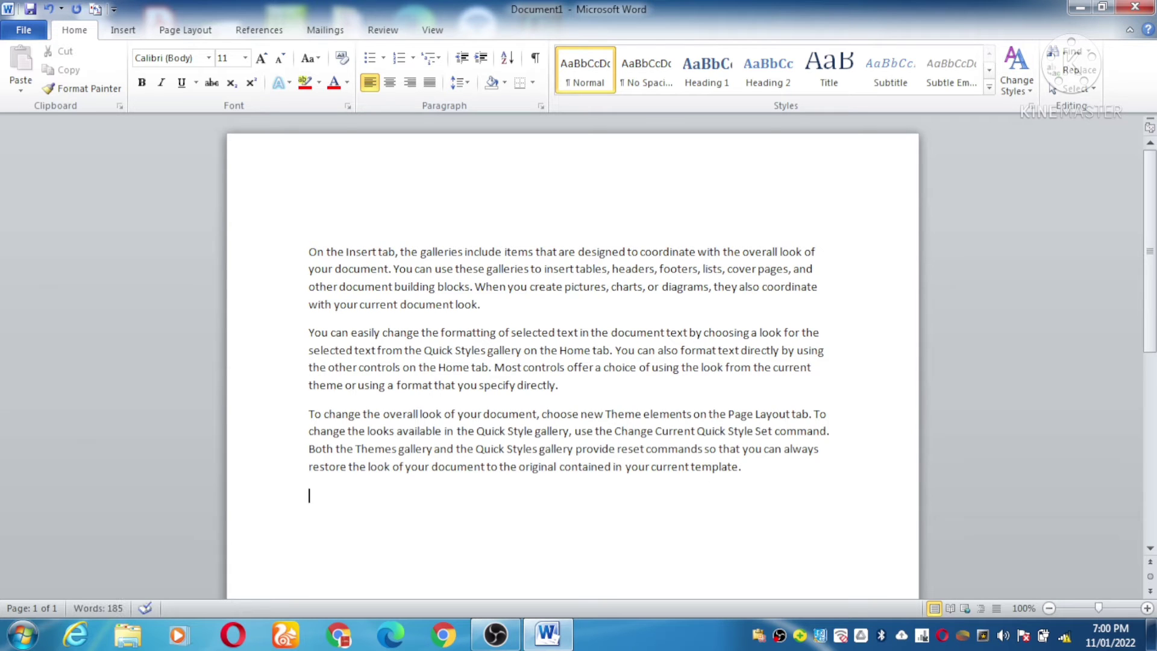
{"action": "left_click", "coordinate": [481, 305]}
{"action": "scroll", "coordinate": [572, 361], "scroll_direction": "down", "scroll_amount": 1}
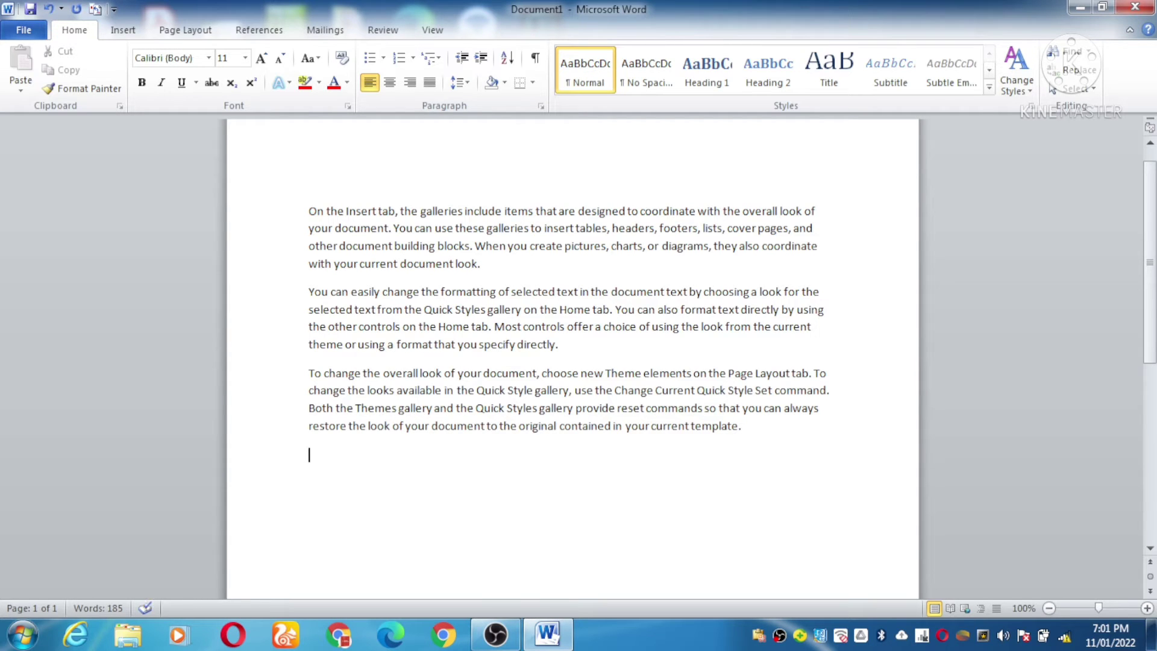
- Generate two more sample paragraphs of three sentences each below the existing text with =rand(2,3)
{"action": "type", "text": "=rand(2,3)"}
{"action": "key", "text": "Return"}
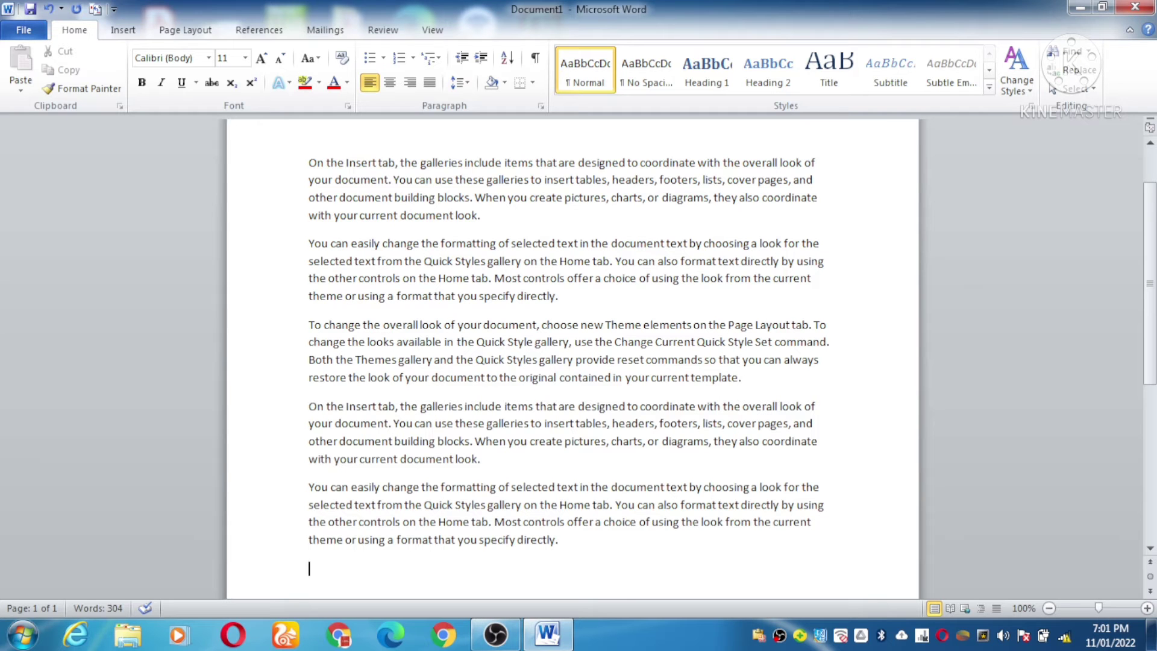
{"action": "scroll", "coordinate": [573, 361], "scroll_direction": "down", "scroll_amount": 5}
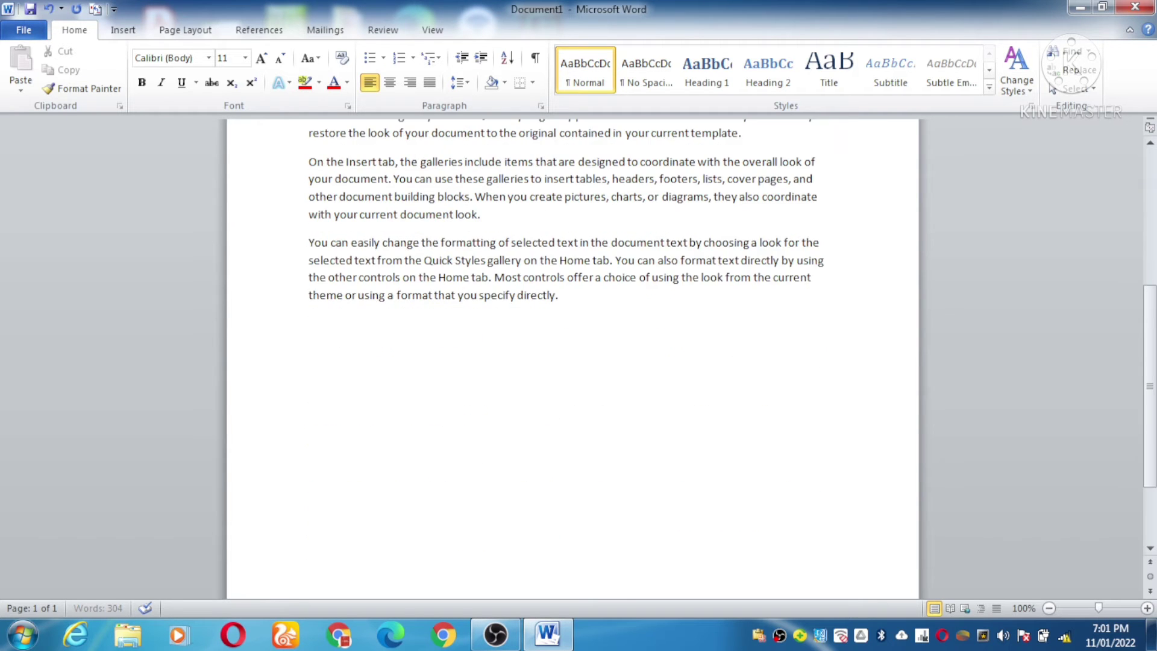
{"action": "scroll", "coordinate": [573, 361], "scroll_direction": "up", "scroll_amount": 6}
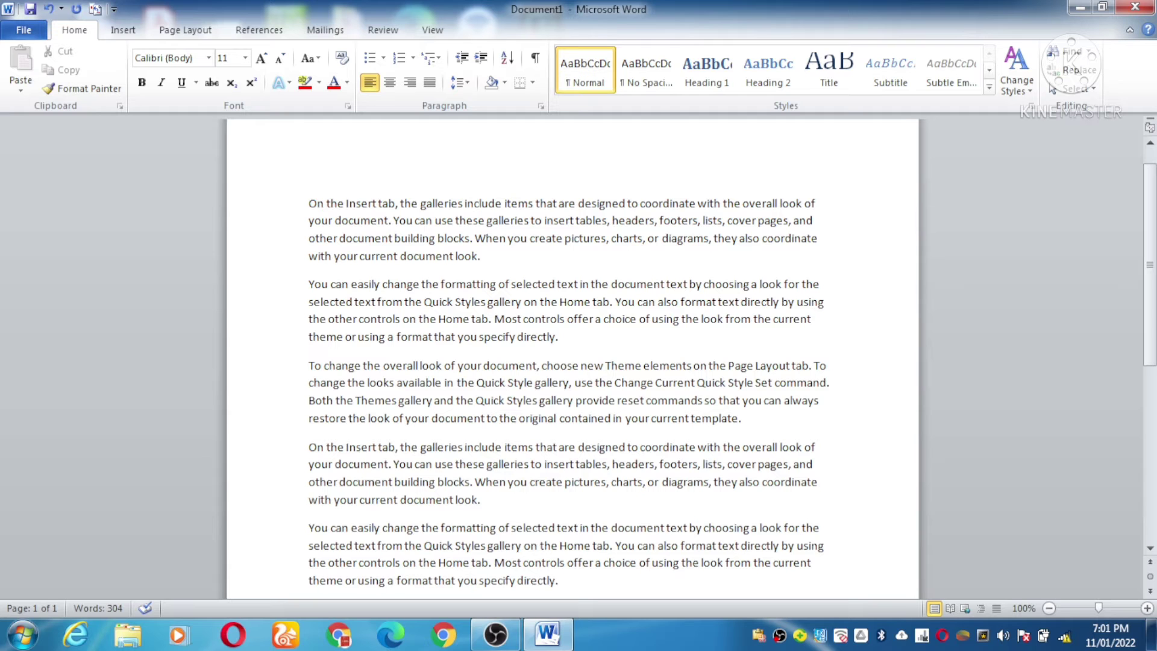
- Insert a run of blank lines between the second and third paragraphs
{"action": "key", "text": "Return"}
{"action": "key", "text": "Return"}
{"action": "key", "text": "Return"}
{"action": "key", "text": "Return"}
{"action": "key", "text": "Return"}
{"action": "key", "text": "Return"}
{"action": "key", "text": "Return"}
{"action": "key", "text": "Return"}
{"action": "key", "text": "Return"}
{"action": "key", "text": "Return"}
{"action": "key", "text": "Return"}
{"action": "key", "text": "Return"}
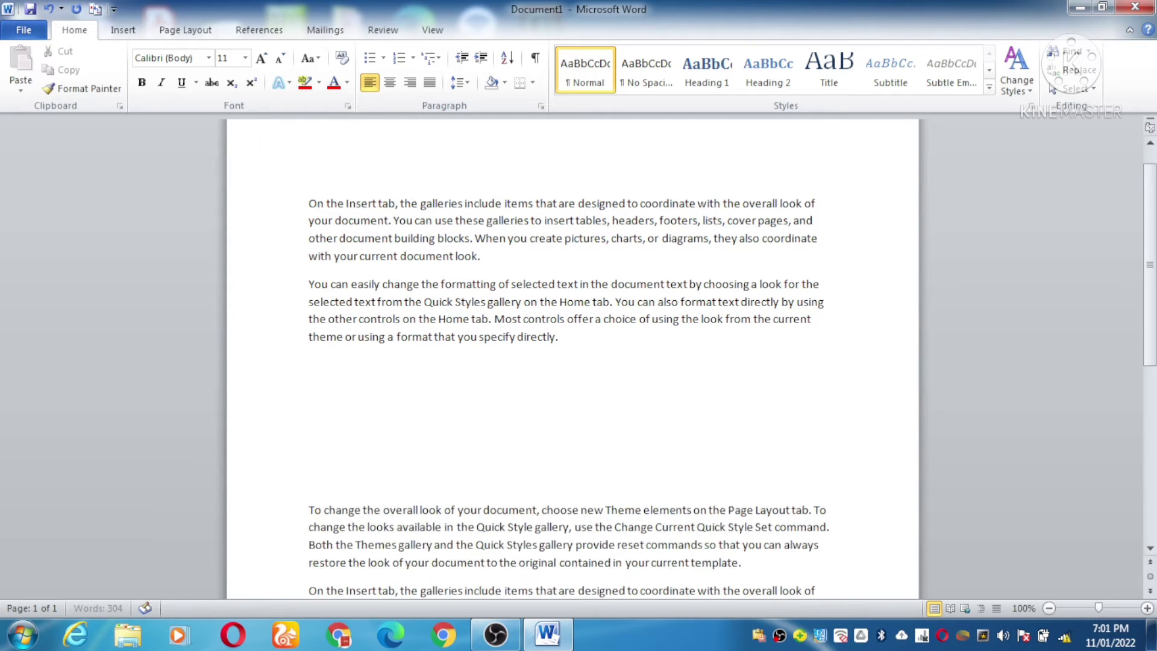
- Add blank lines between the second and third sample paragraphs until the third paragraph moves onto the second page
{"action": "key", "text": "Return"}
{"action": "key", "text": "Return"}
{"action": "key", "text": "Return"}
{"action": "key", "text": "Return"}
{"action": "key", "text": "Return"}
{"action": "key", "text": "Return"}
{"action": "key", "text": "Return"}
{"action": "key", "text": "Return"}
{"action": "key", "text": "Return"}
{"action": "key", "text": "Return"}
{"action": "key", "text": "Return"}
{"action": "key", "text": "Return"}
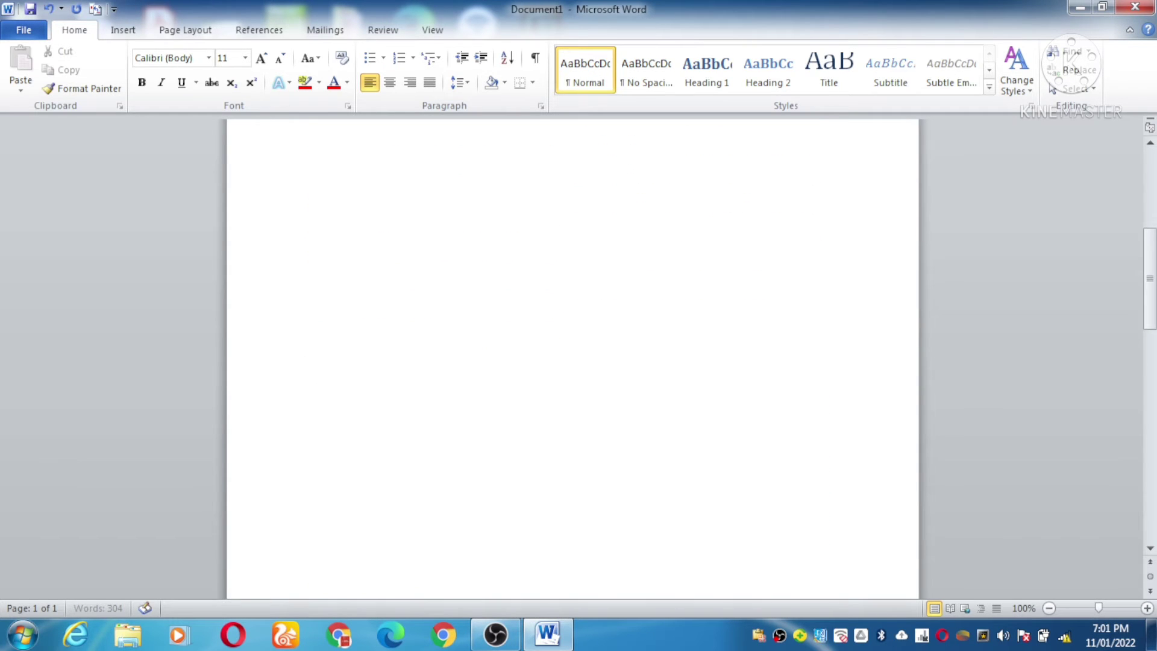
{"action": "key", "text": "Return"}
{"action": "key", "text": "Return"}
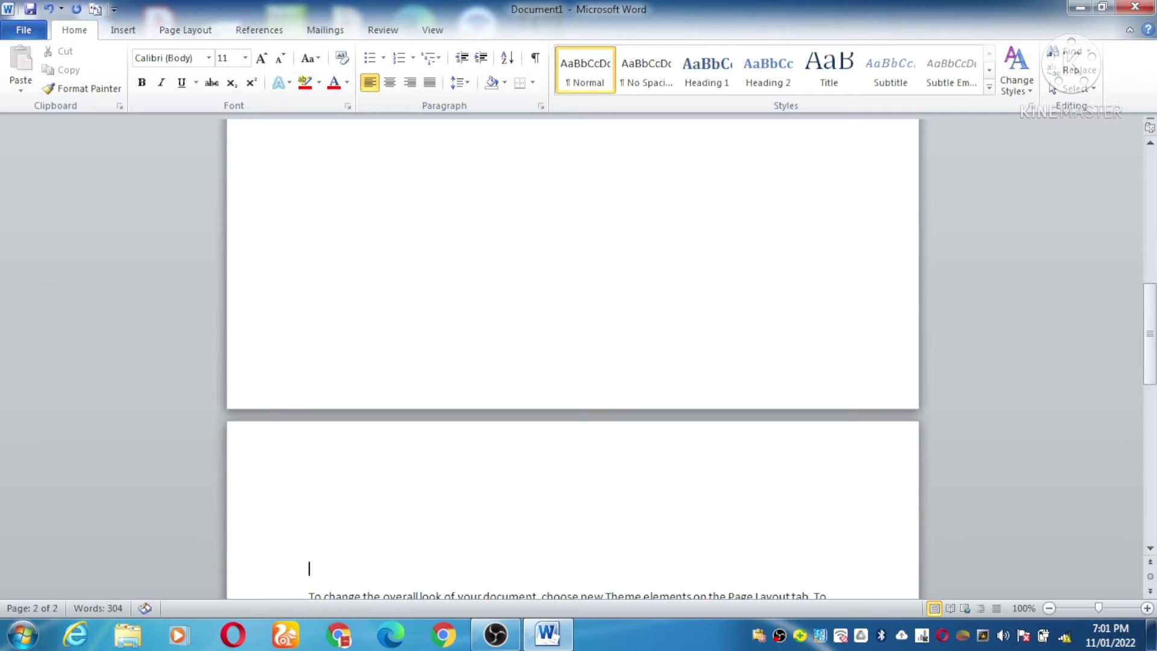
{"action": "scroll", "coordinate": [572, 359], "scroll_direction": "down", "scroll_amount": 8}
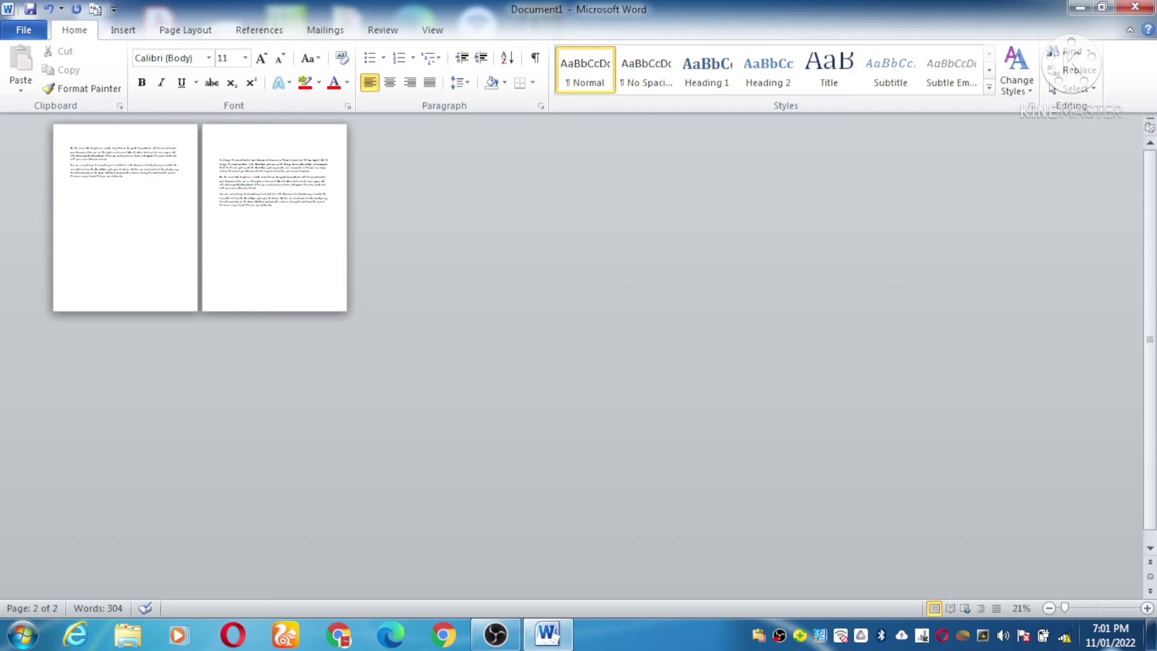
{"action": "scroll", "coordinate": [573, 359], "scroll_direction": "up", "scroll_amount": 4}
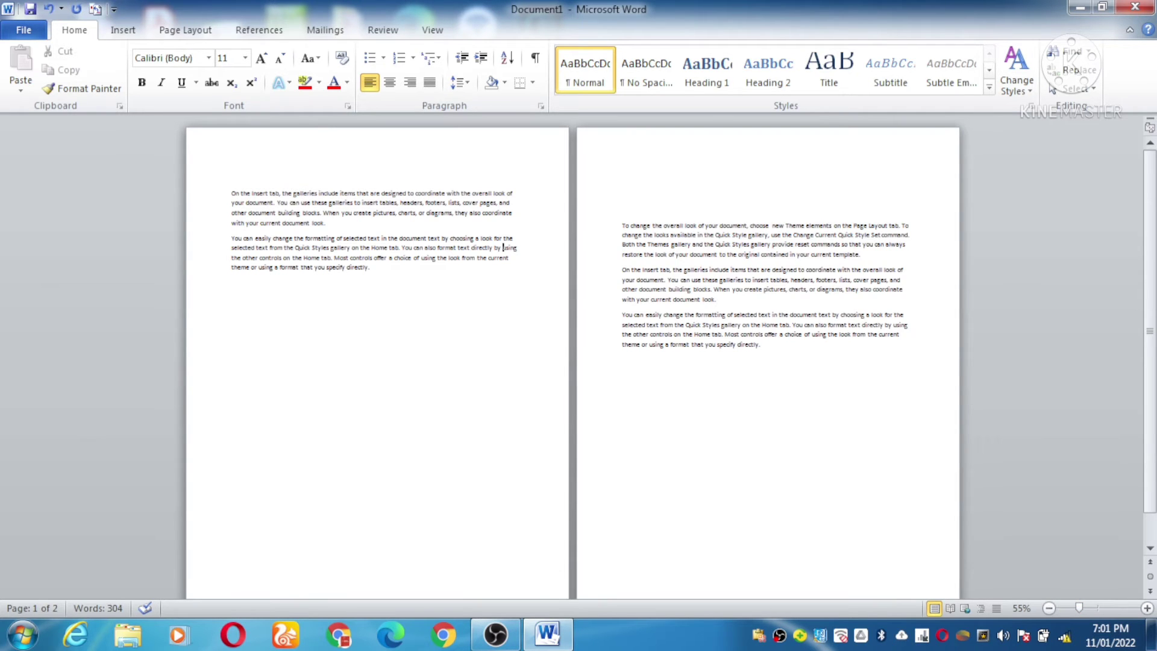
- Remove the blank lines before the third paragraph and insert two page breaks there instead
{"action": "key", "text": "BackSpace"}
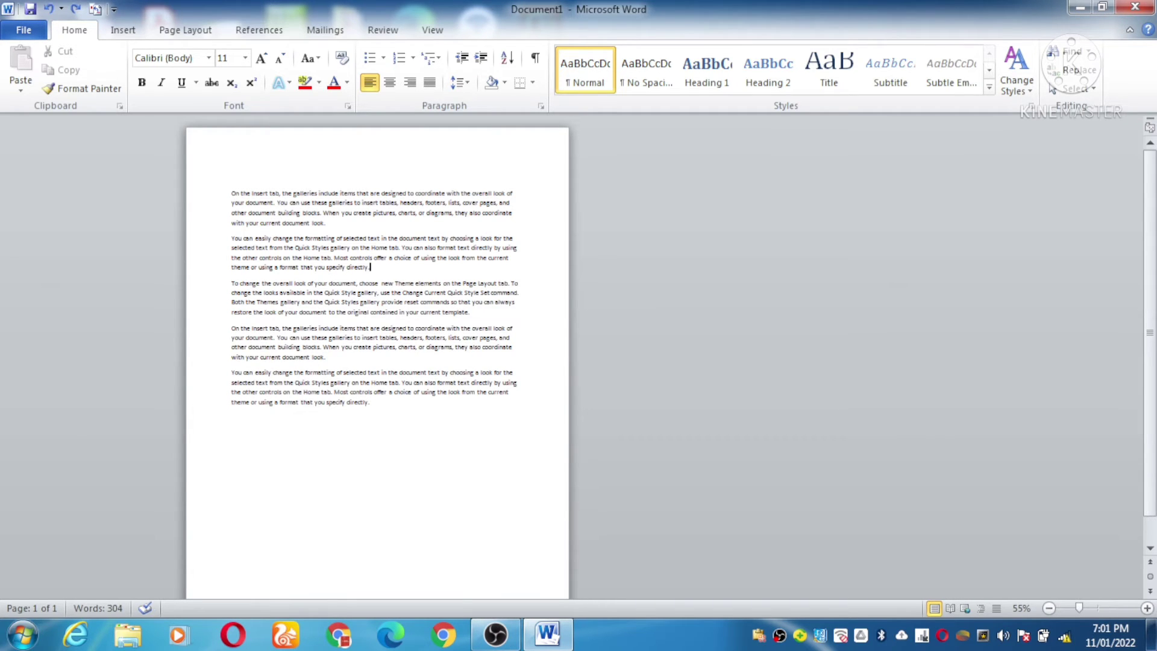
{"action": "key", "text": "ctrl+Return"}
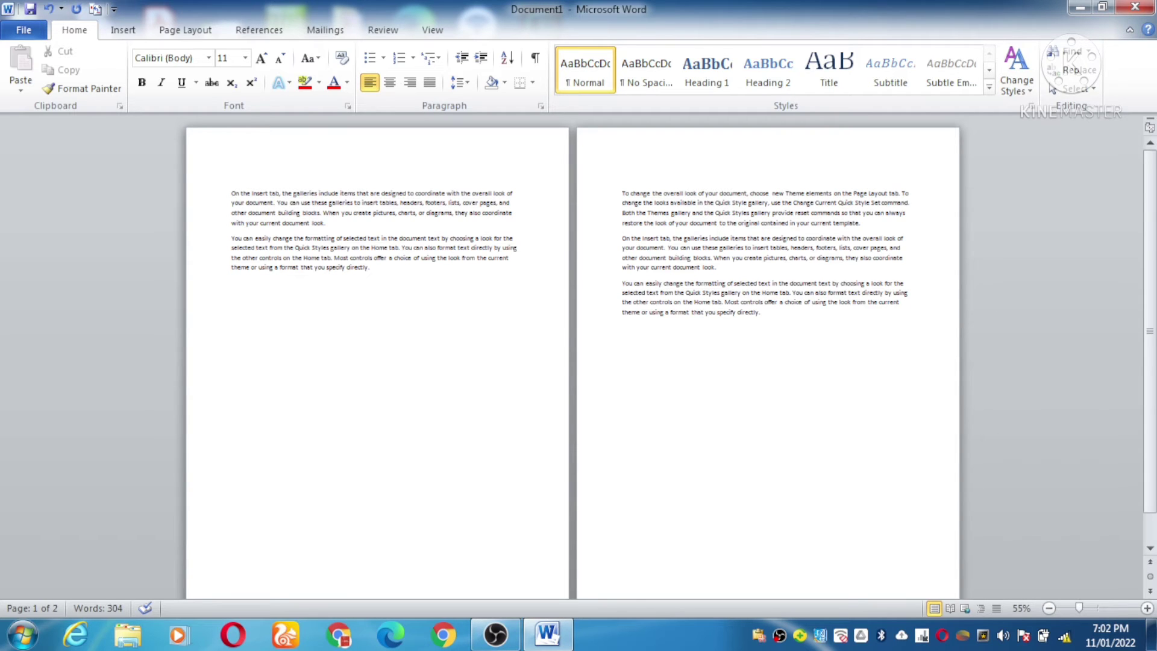
{"action": "key", "text": "ctrl+Return"}
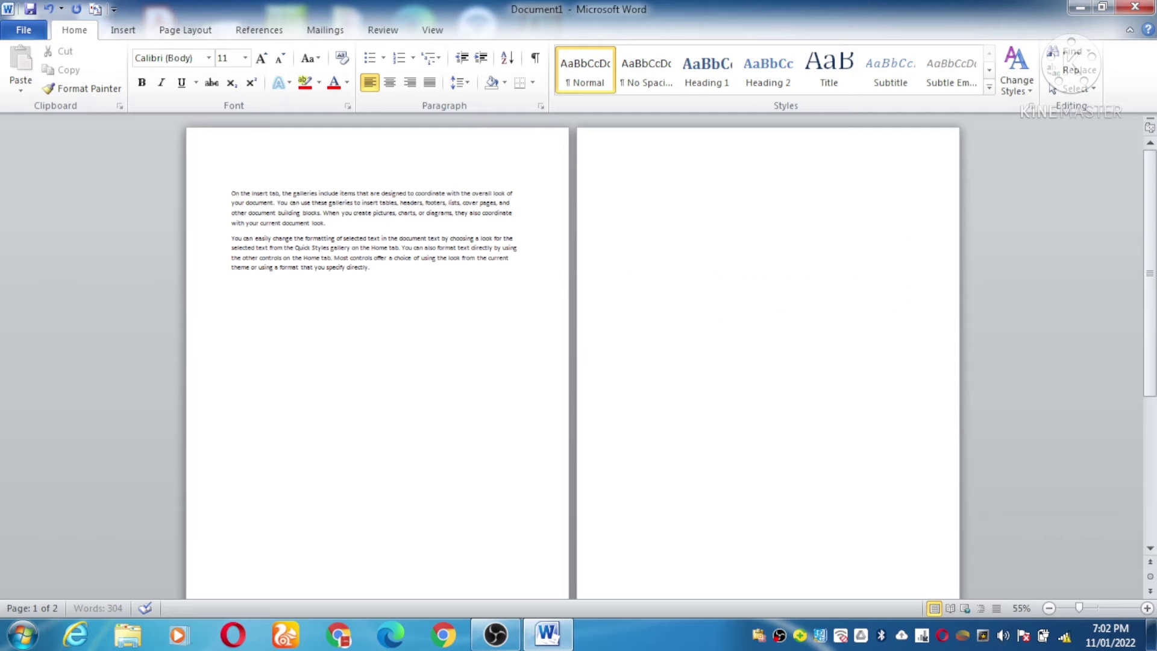
{"action": "scroll", "coordinate": [572, 361], "scroll_direction": "down", "scroll_amount": 3}
{"action": "scroll", "coordinate": [572, 362], "scroll_direction": "down", "scroll_amount": 3}
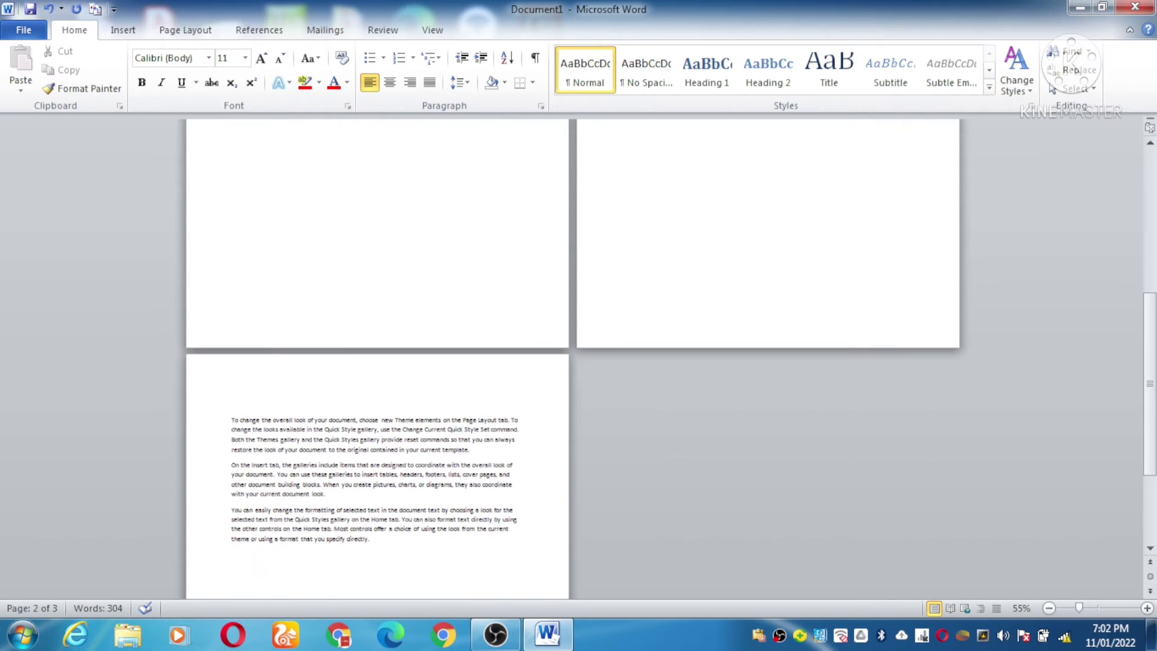
{"action": "left_click", "coordinate": [1049, 609]}
{"action": "left_click", "coordinate": [1050, 609]}
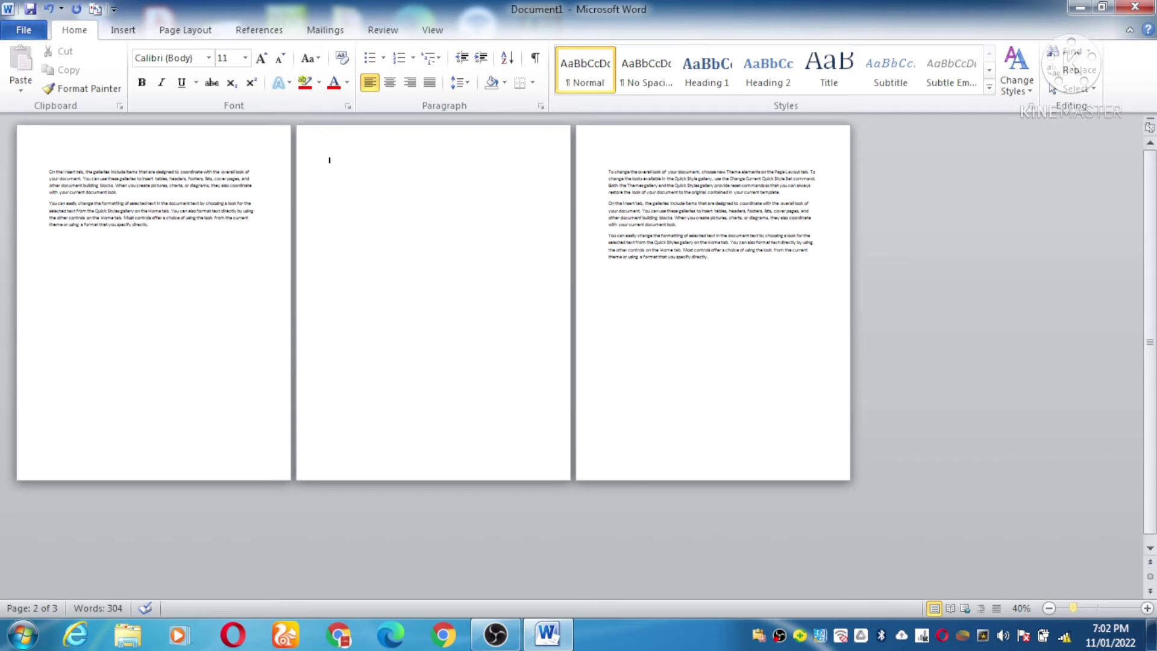
- Undo all the edits step by step until the document is empty
{"action": "left_click_drag", "start_coordinate": [1074, 608], "coordinate": [1098, 608]}
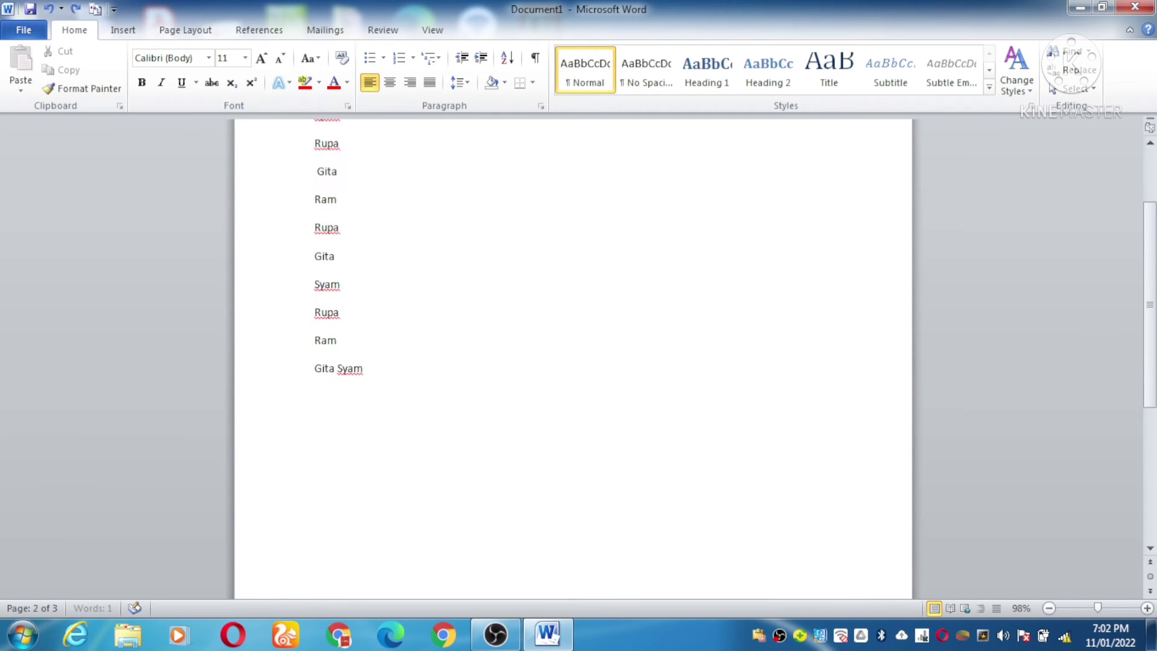
{"action": "key", "text": "ctrl+z"}
{"action": "key", "text": "ctrl+z"}
{"action": "key", "text": "ctrl+z"}
{"action": "key", "text": "ctrl+z"}
{"action": "key", "text": "ctrl+z"}
{"action": "key", "text": "ctrl+z"}
{"action": "key", "text": "ctrl+z"}
{"action": "key", "text": "ctrl+z"}
{"action": "key", "text": "ctrl+z"}
{"action": "key", "text": "ctrl+z"}
{"action": "key", "text": "ctrl+z"}
{"action": "key", "text": "ctrl+z"}
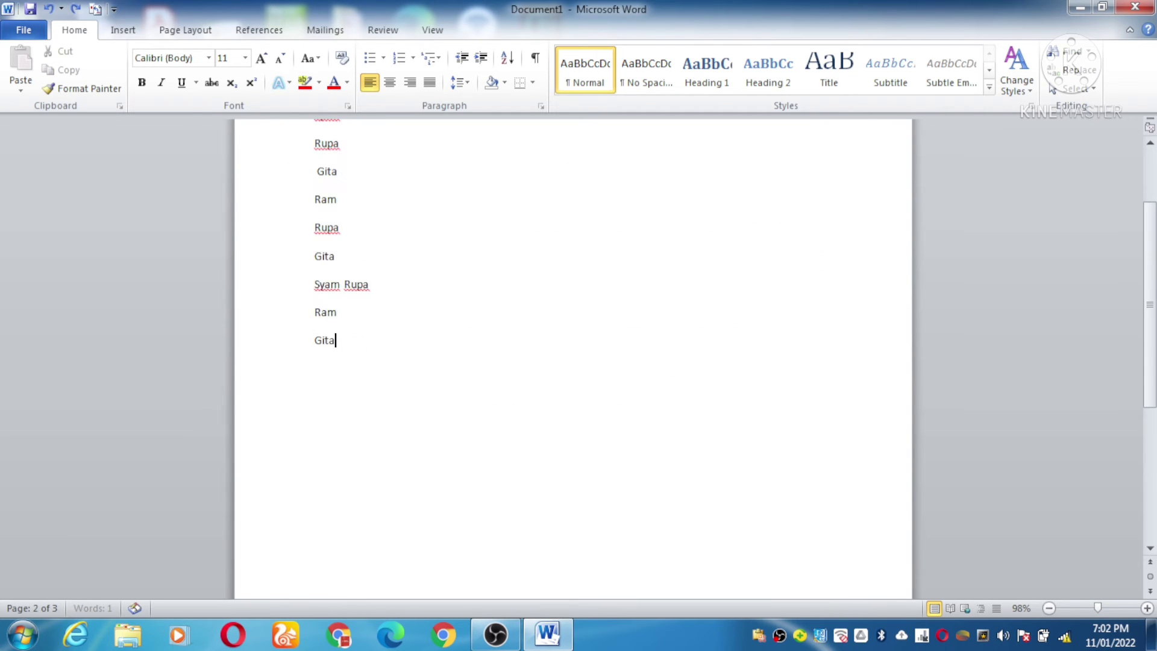
{"action": "key", "text": "ctrl+z"}
{"action": "key", "text": "ctrl+z"}
{"action": "key", "text": "ctrl+z"}
{"action": "key", "text": "ctrl+z"}
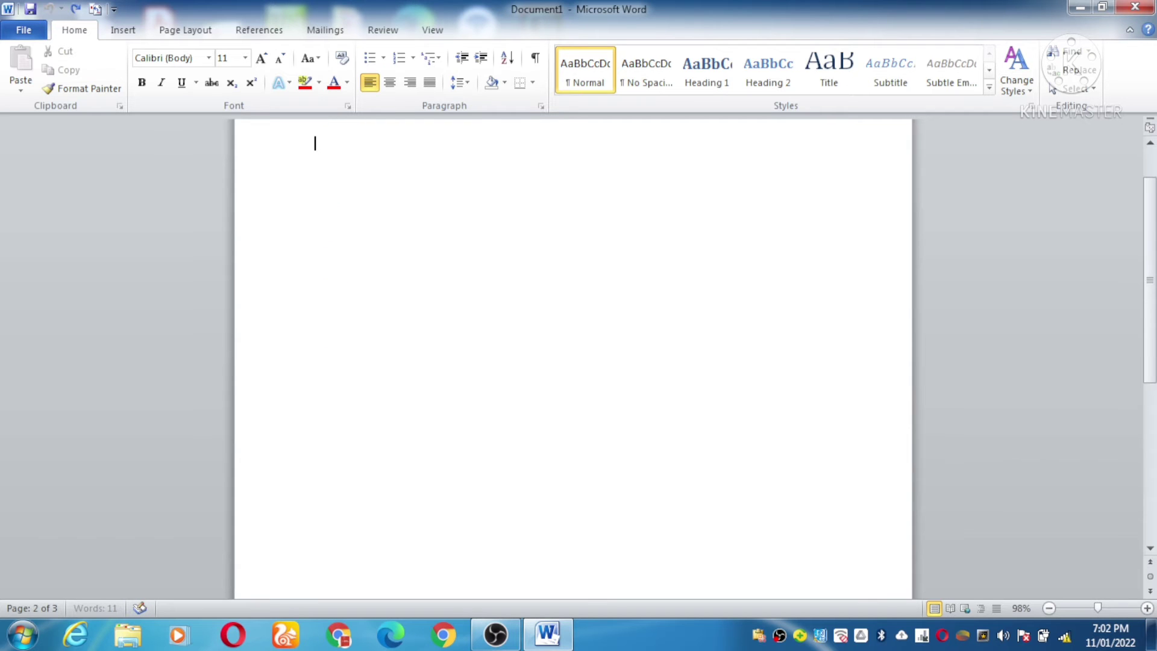
- Insert a table with four columns and four rows in the empty document
{"action": "left_click", "coordinate": [123, 30]}
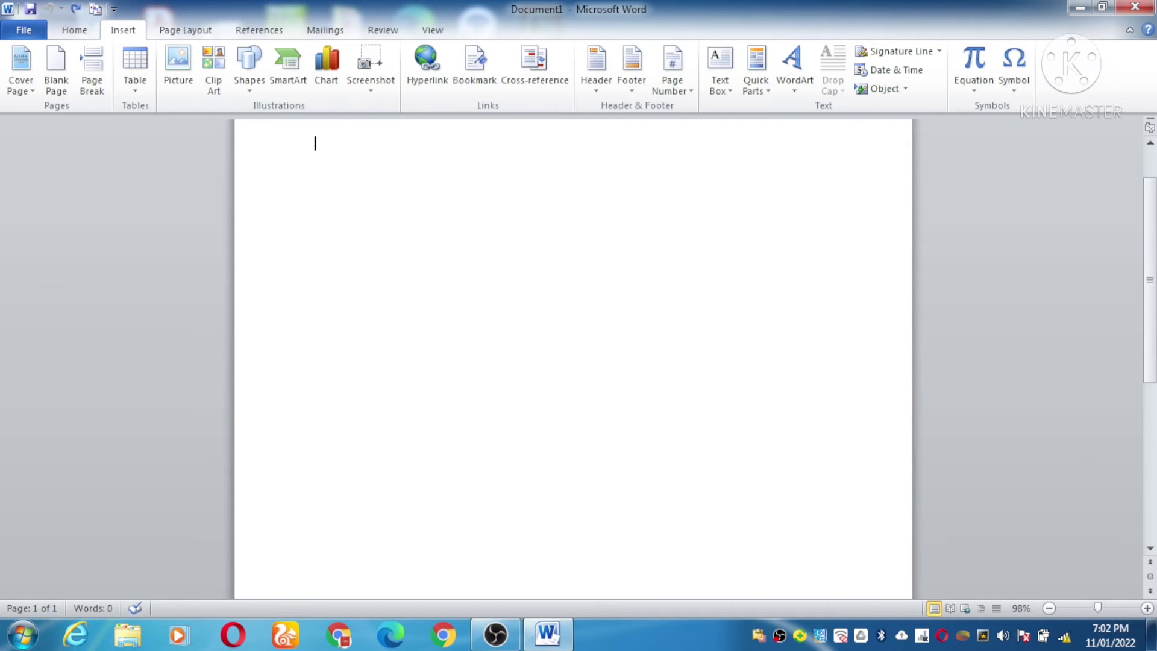
{"action": "left_click", "coordinate": [135, 71]}
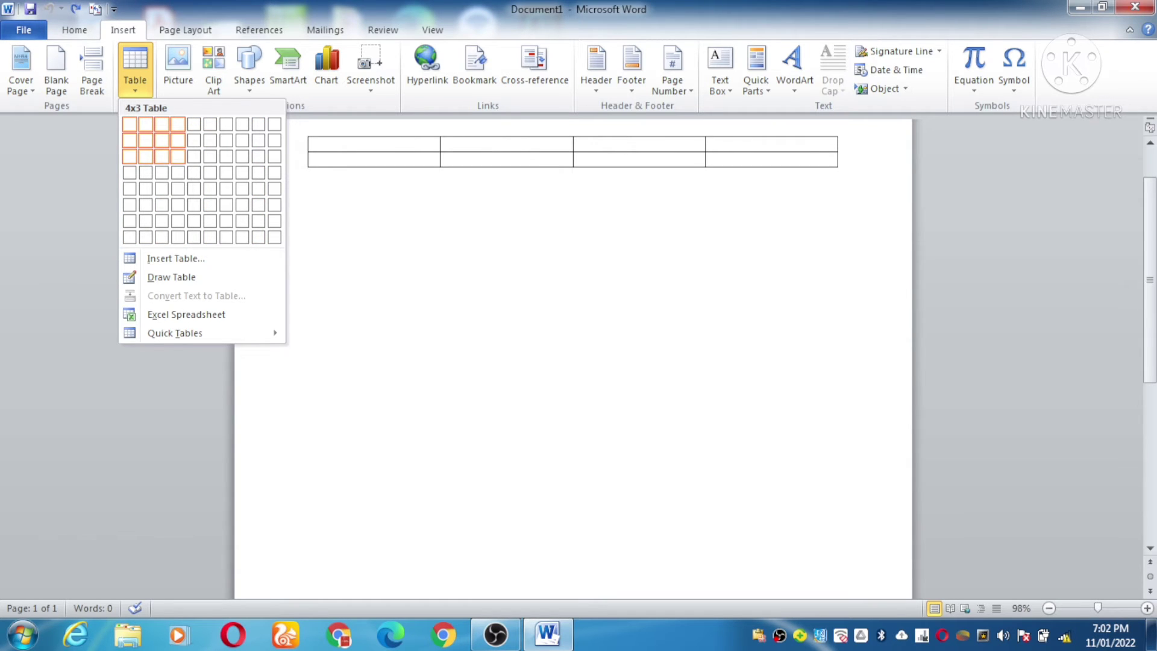
{"action": "left_click", "coordinate": [178, 172]}
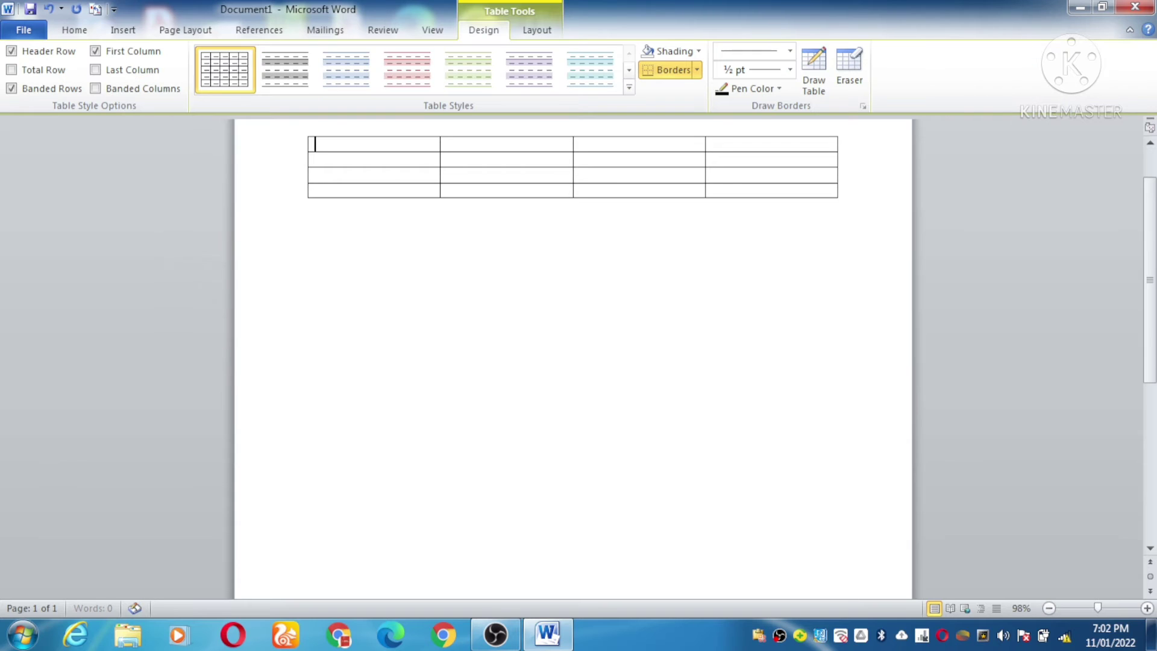
- Number the rows 1, 2, 3 and 4 in the table's first column
{"action": "type", "text": "1"}
{"action": "key", "text": "Down"}
{"action": "type", "text": "2"}
{"action": "key", "text": "Down"}
{"action": "type", "text": "3"}
{"action": "key", "text": "Down"}
{"action": "type", "text": "4"}
{"action": "key", "text": "Down"}
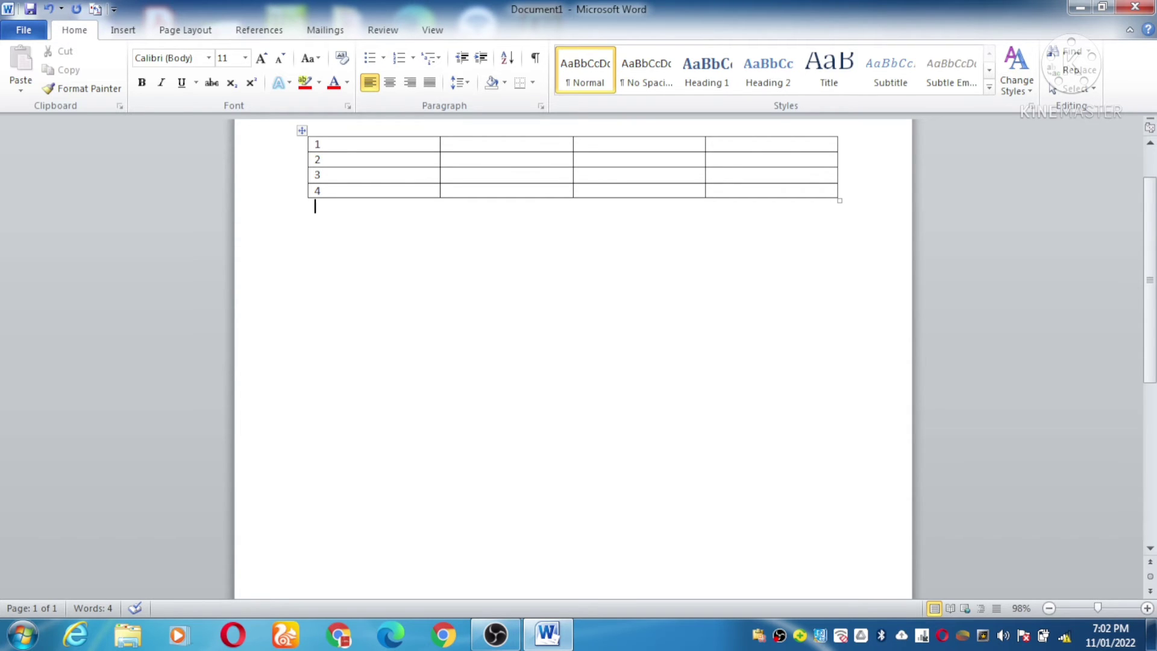
- Insert an empty row below row 2 and another below row 3 of the table
{"action": "left_click", "coordinate": [840, 159]}
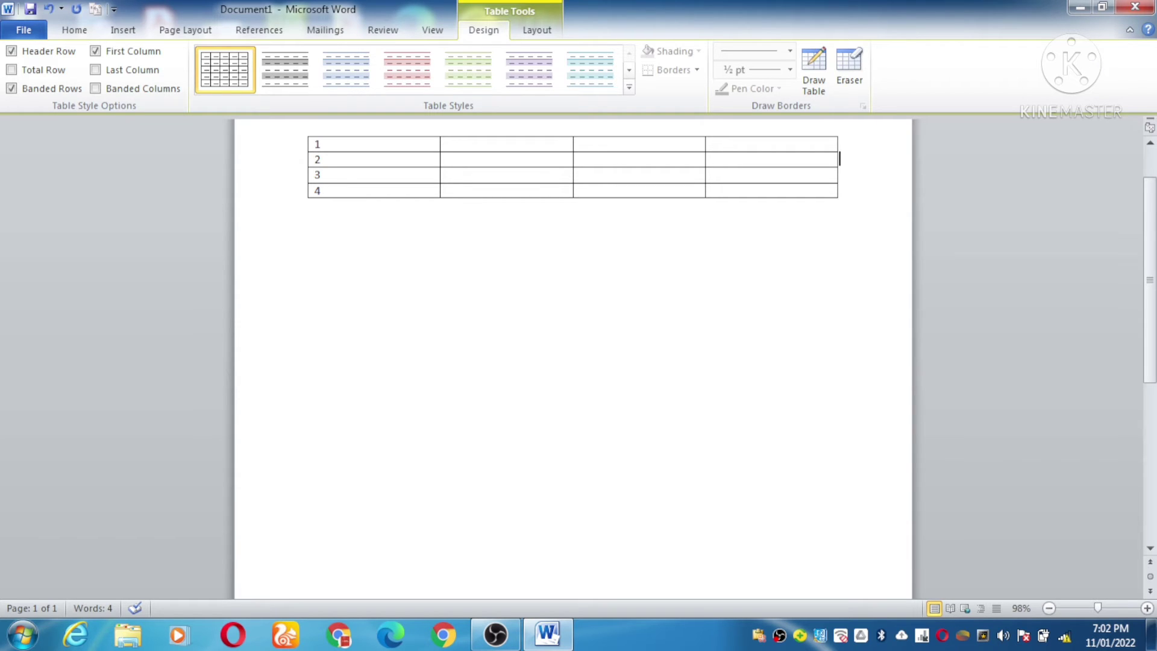
{"action": "key", "text": "Return"}
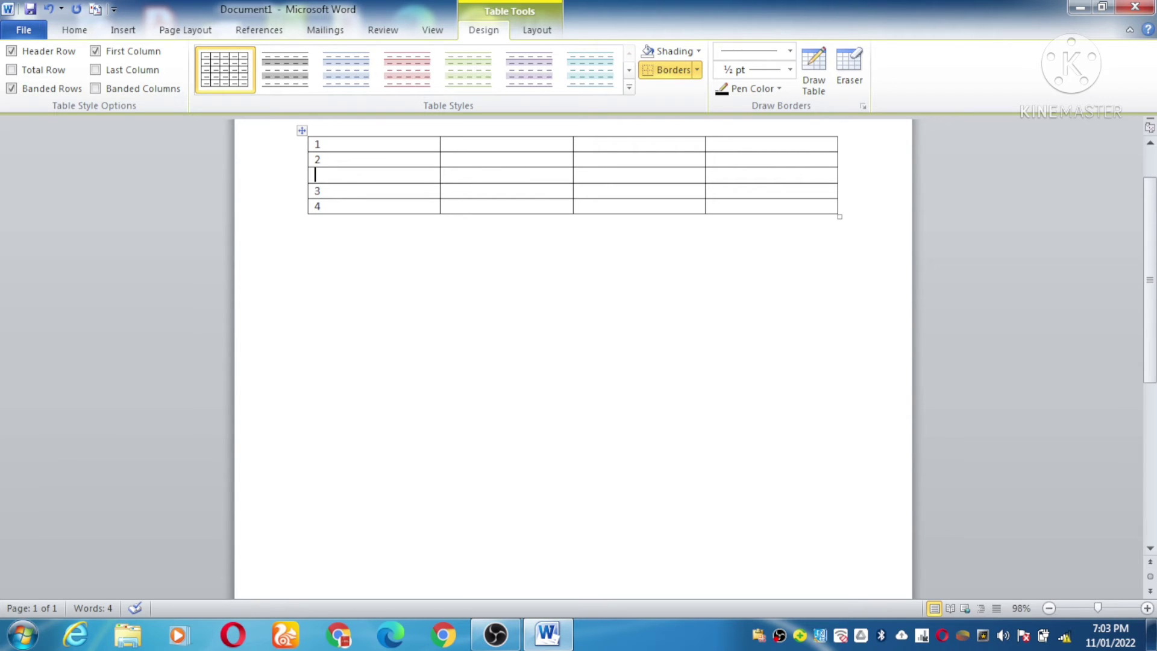
{"action": "left_click", "coordinate": [840, 190]}
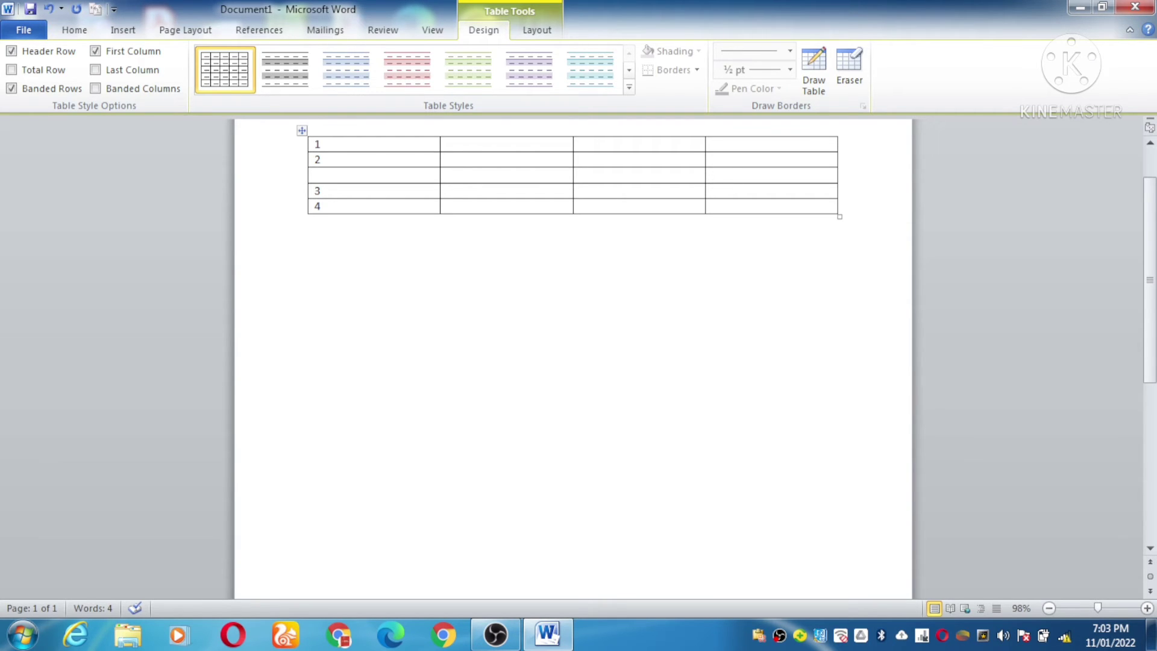
{"action": "key", "text": "Return"}
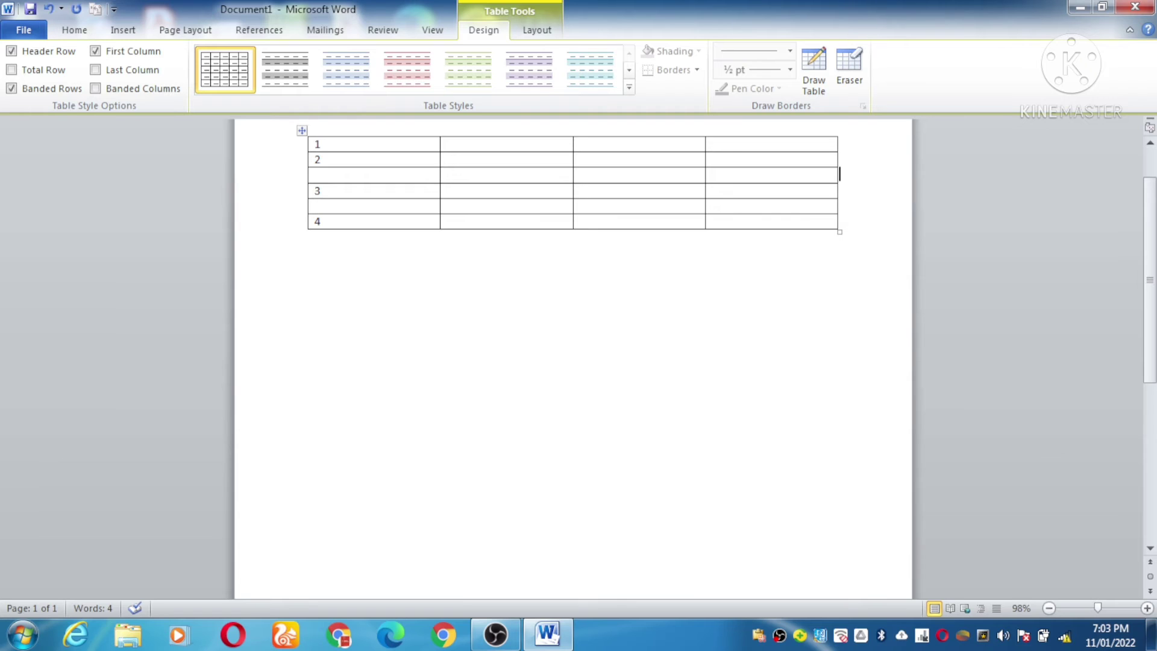
- Split the table above the empty row that follows row 2, and undo the split
{"action": "key", "text": "ctrl+shift+Return"}
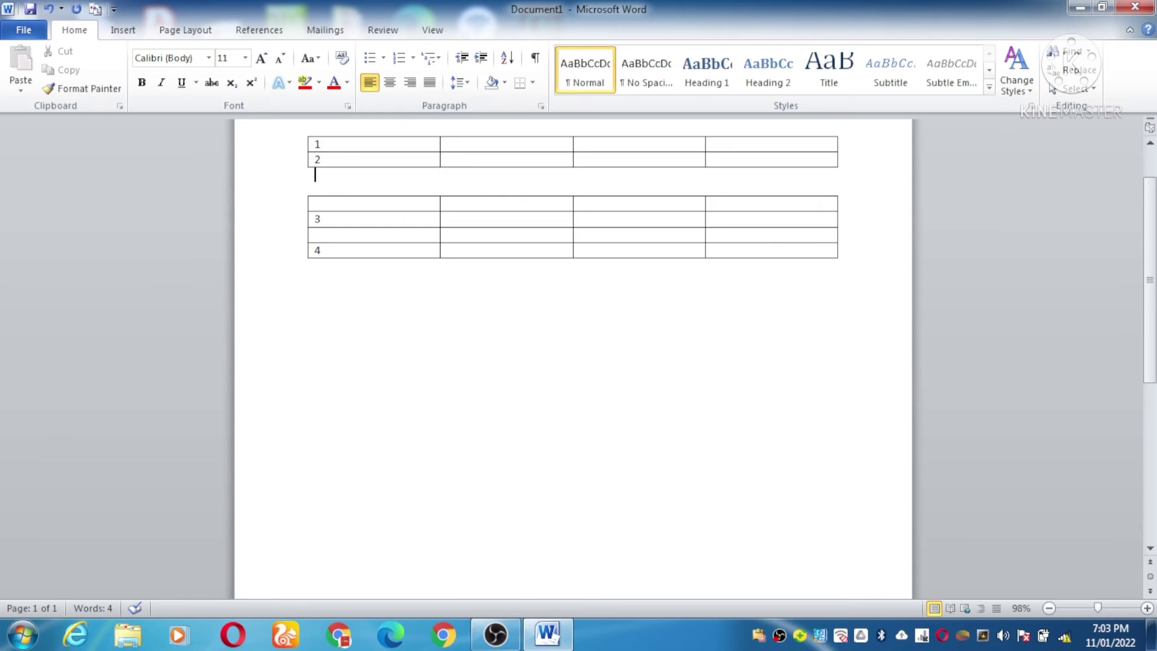
{"action": "key", "text": "ctrl+z"}
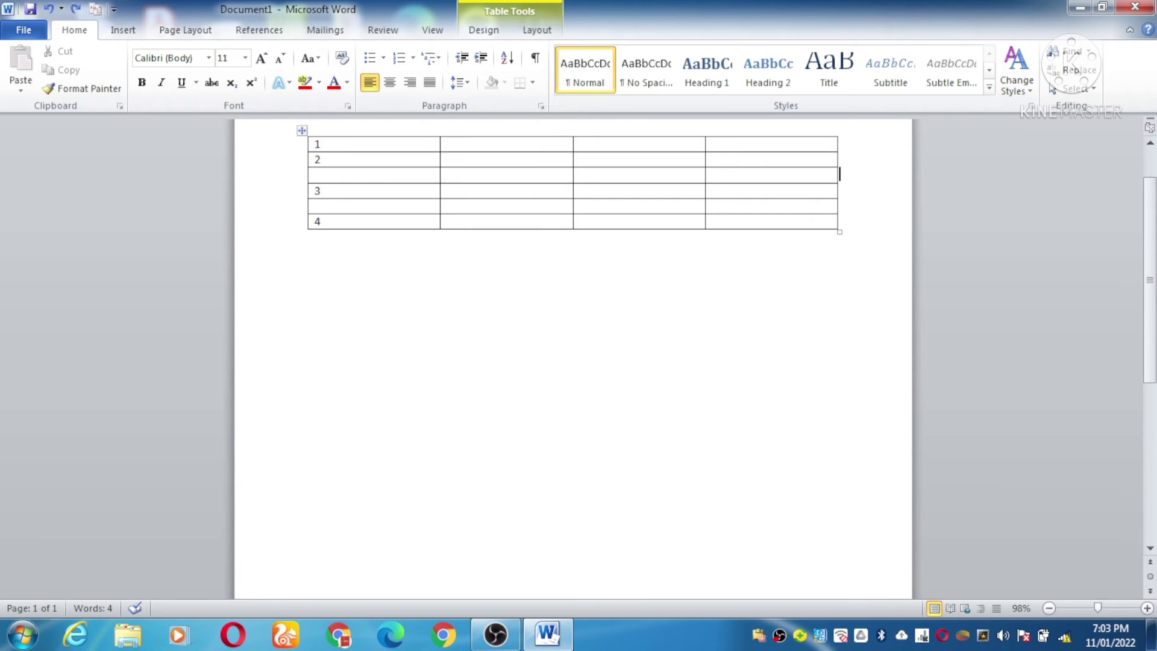
- Move the contents of the last two rows below the table, and repeat the move with only their first three columns
{"action": "left_click_drag", "start_coordinate": [320, 207], "coordinate": [783, 244]}
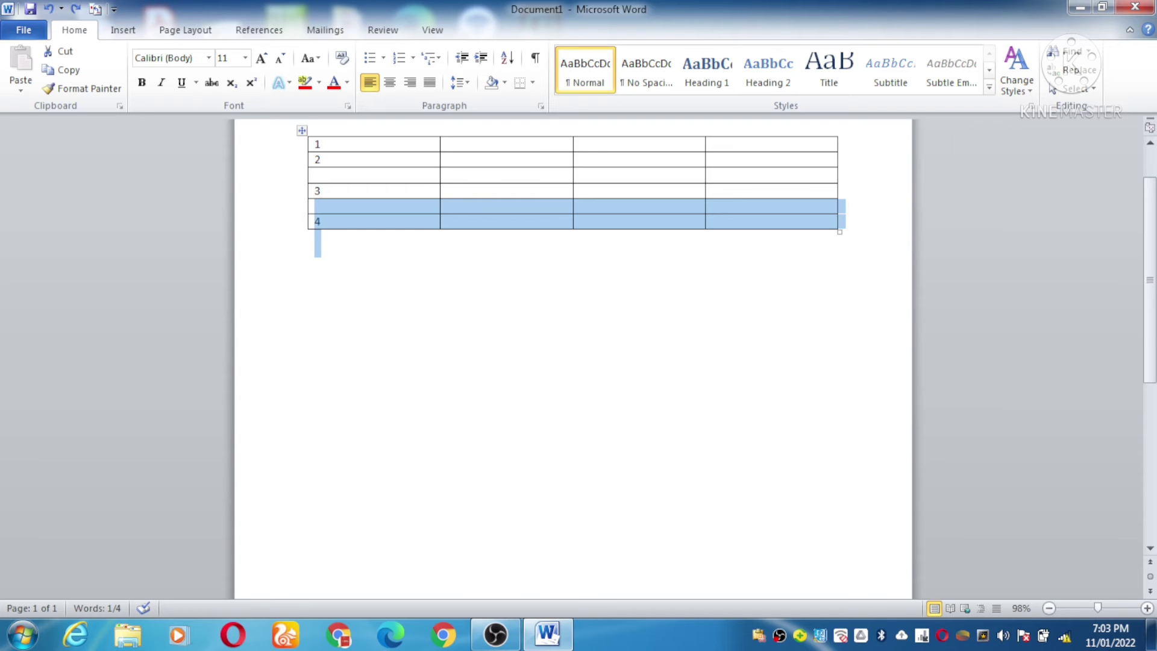
{"action": "mouse_move", "coordinate": [784, 244]}
{"action": "left_mouse_down"}
{"action": "mouse_move", "coordinate": [787, 221]}
{"action": "mouse_move", "coordinate": [784, 241]}
{"action": "left_mouse_up"}
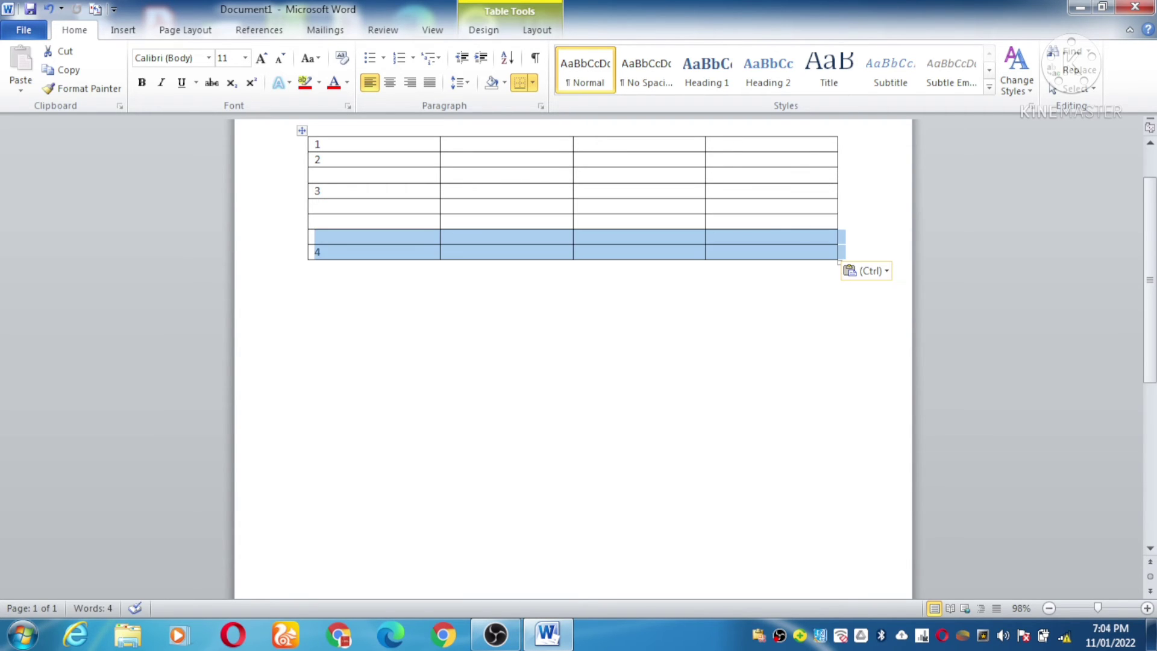
{"action": "left_click", "coordinate": [315, 296]}
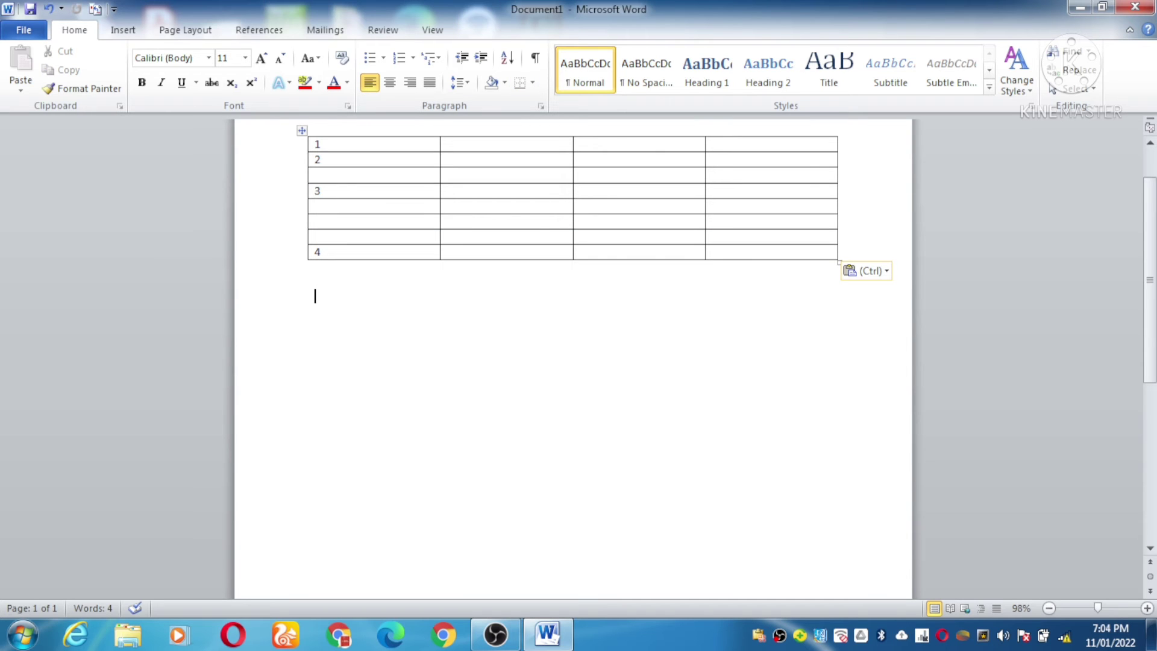
{"action": "left_click_drag", "start_coordinate": [573, 229], "coordinate": [573, 232]}
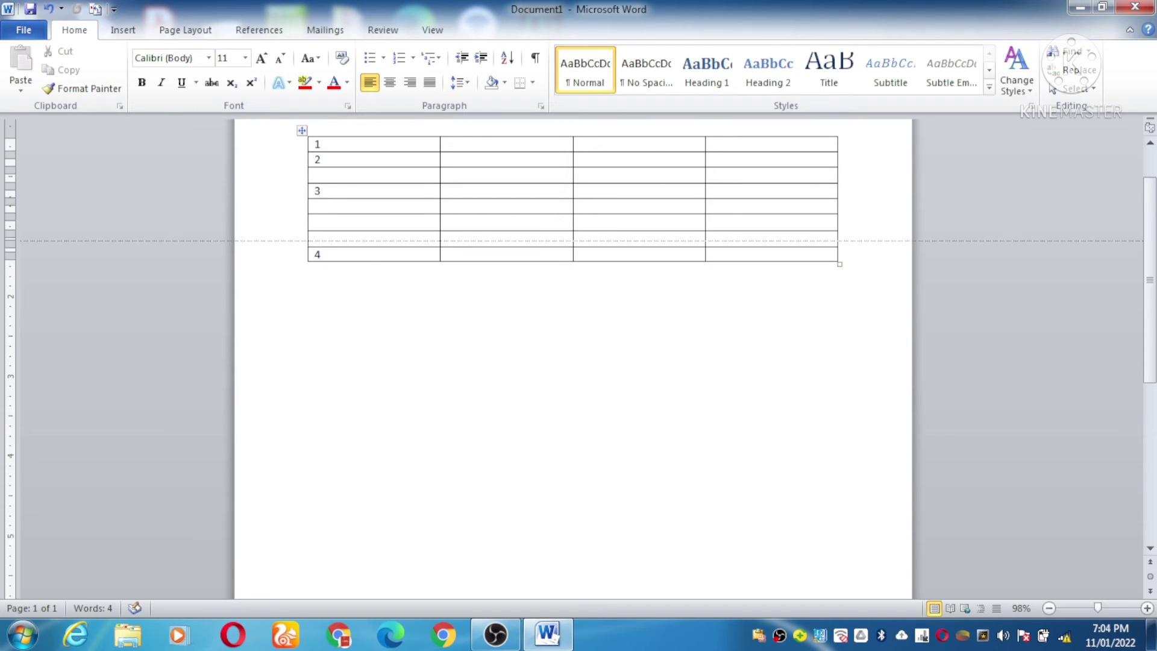
{"action": "left_click_drag", "start_coordinate": [337, 239], "coordinate": [338, 283]}
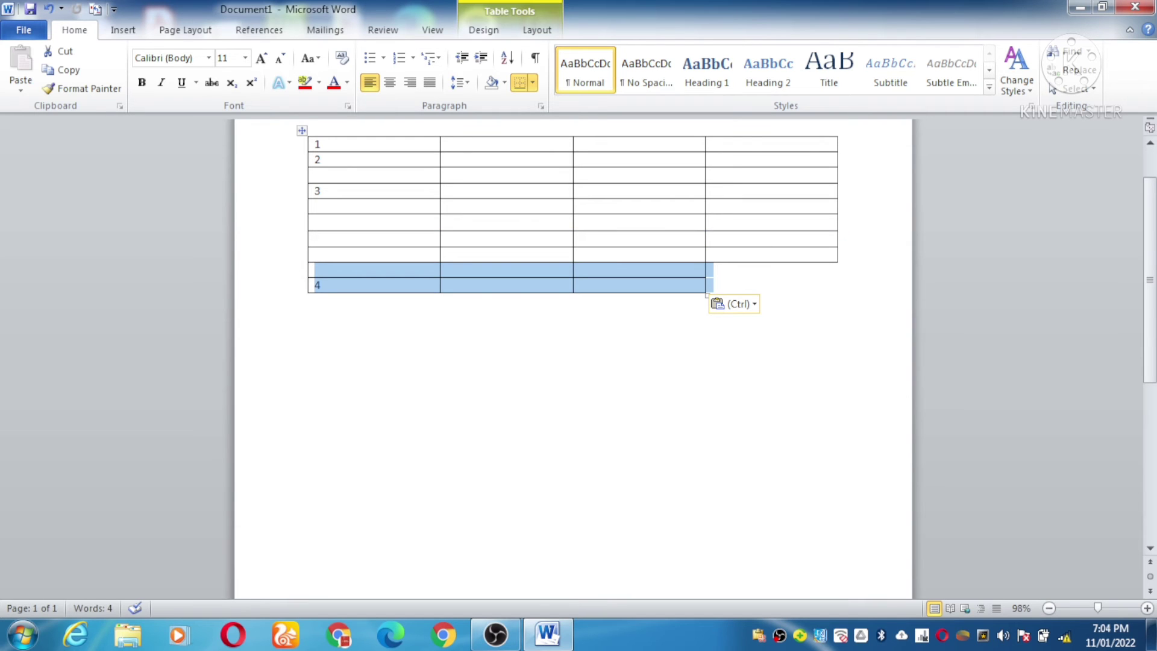
- Move the first two columns of the last two rows to the line below the table
{"action": "left_click", "coordinate": [315, 301]}
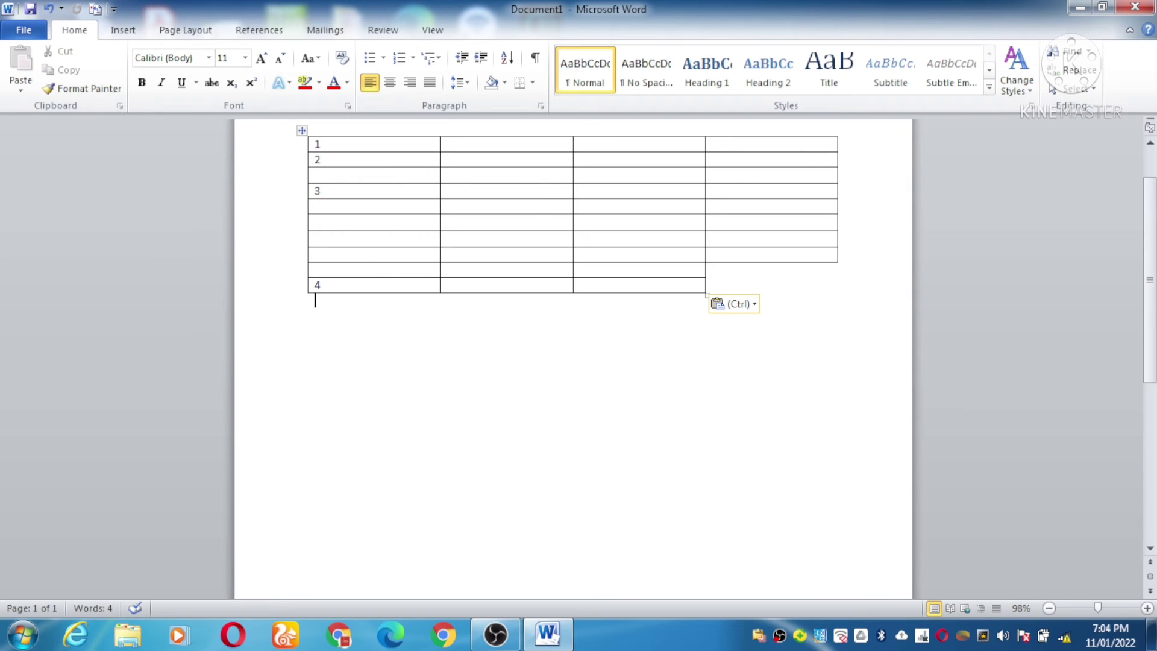
{"action": "key", "text": "shift+Up"}
{"action": "key", "text": "shift+Up"}
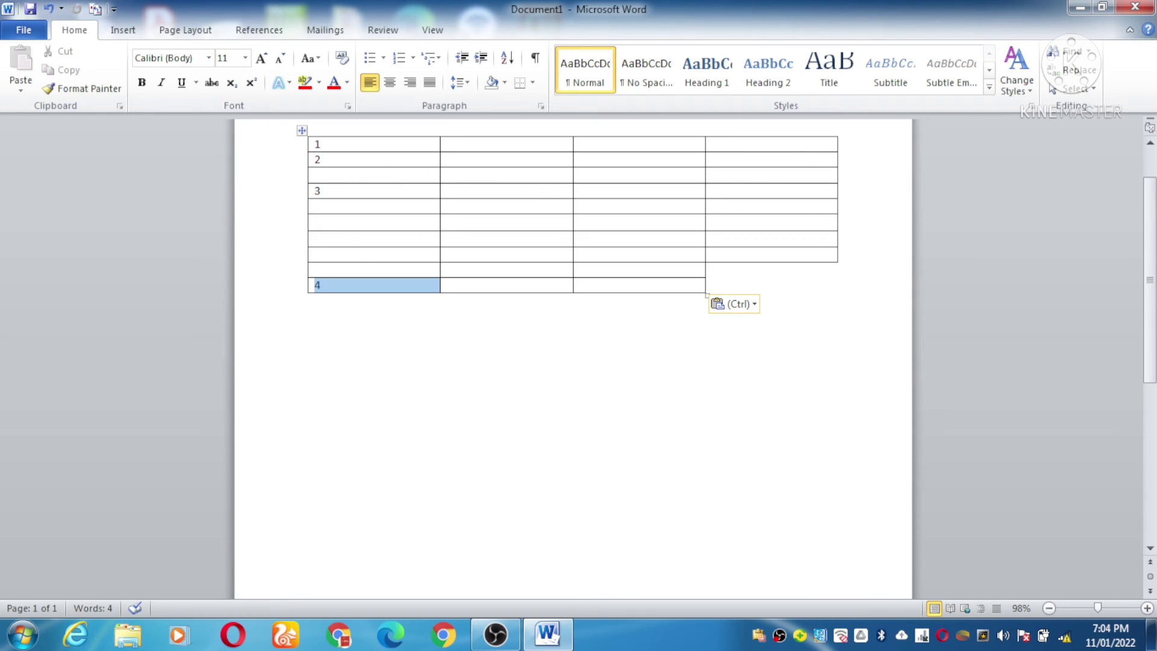
{"action": "key", "text": "shift+Right"}
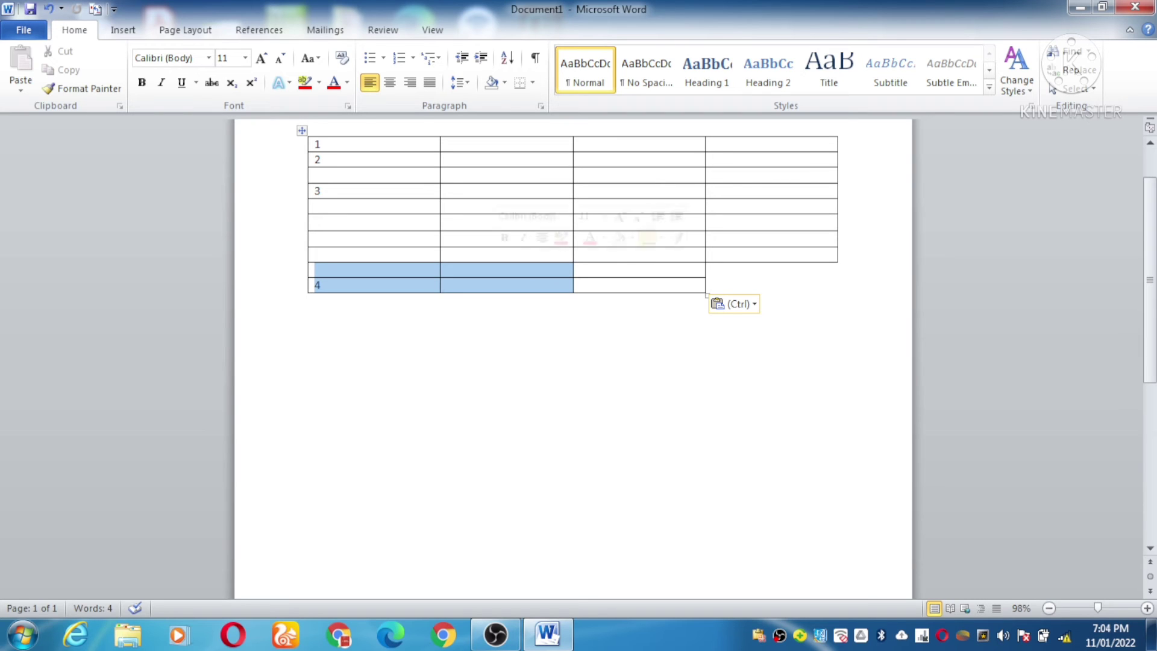
{"action": "key", "text": "F2"}
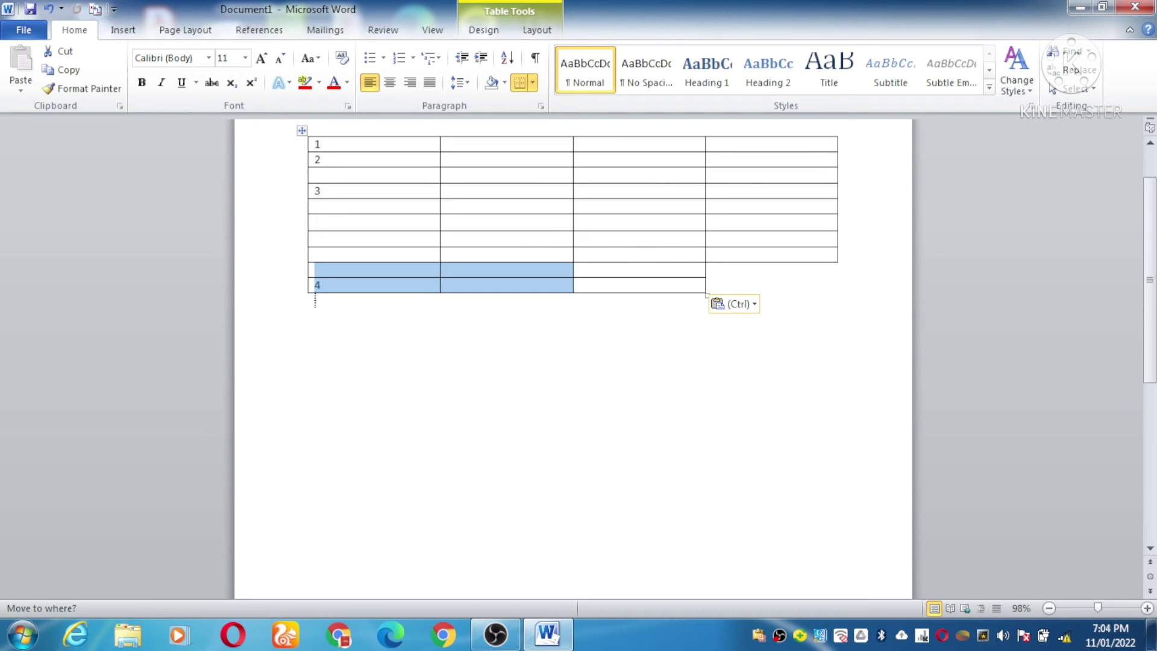
{"action": "key", "text": "Return"}
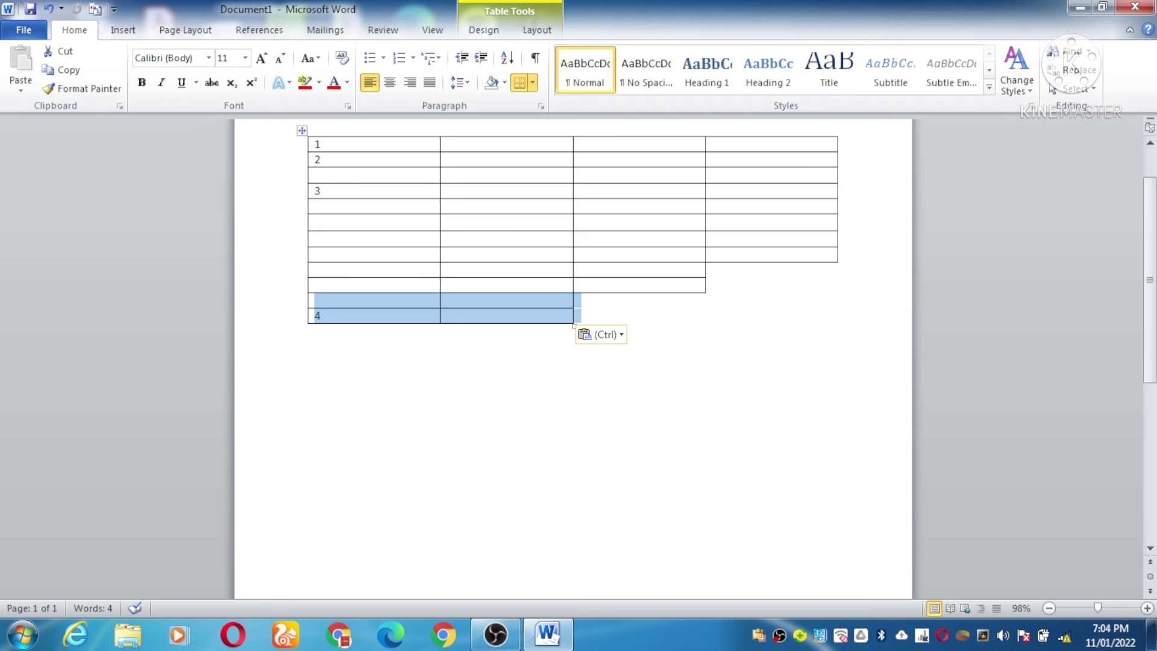
- Undo all the table edits, including the table's insertion
{"action": "key", "text": "ctrl+z"}
{"action": "key", "text": "ctrl+z"}
{"action": "key", "text": "ctrl+z"}
{"action": "key", "text": "ctrl+z"}
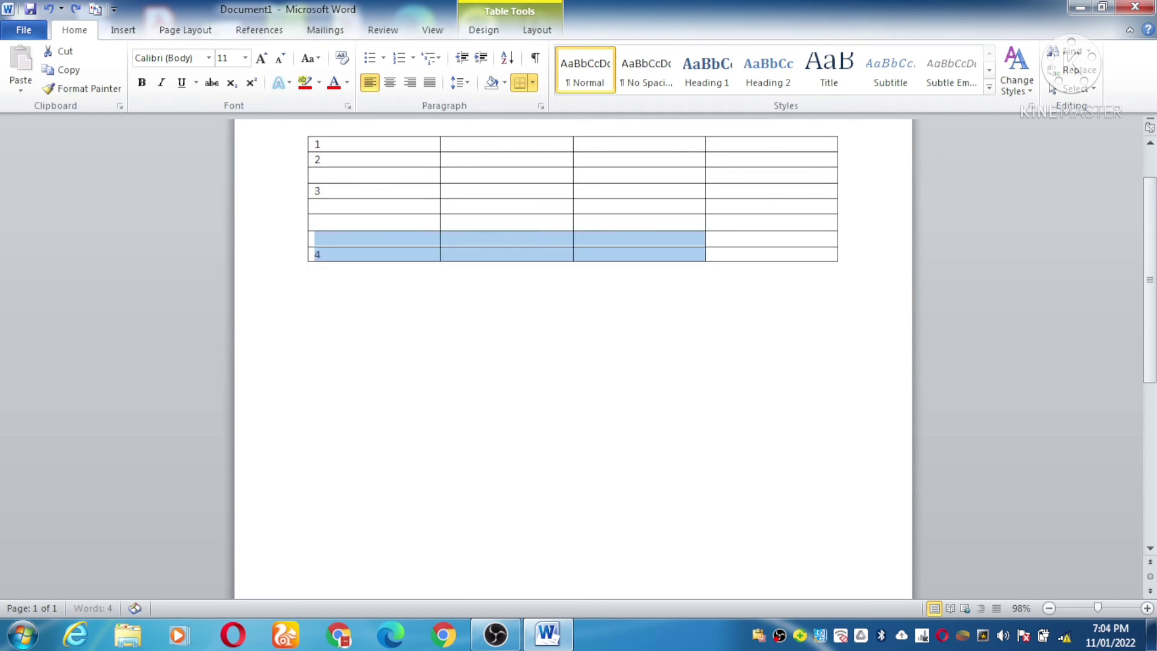
{"action": "key", "text": "ctrl+z"}
{"action": "key", "text": "ctrl+z"}
{"action": "key", "text": "ctrl+z"}
{"action": "key", "text": "ctrl+z"}
{"action": "key", "text": "ctrl+z"}
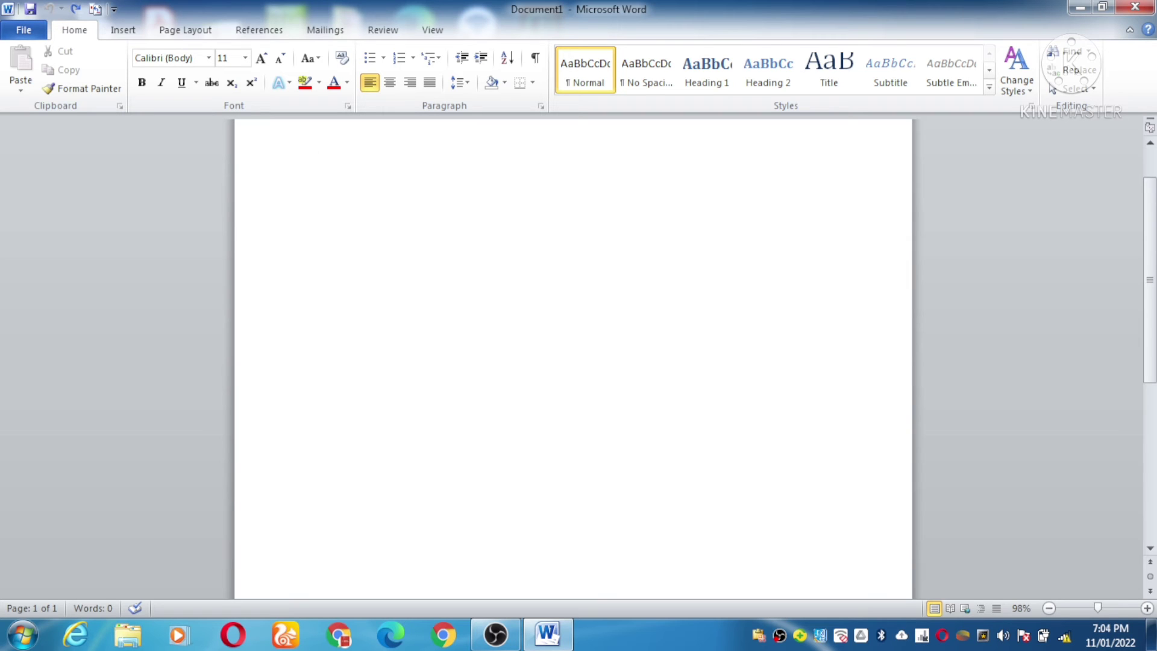
- Generate the default sample paragraphs in the cleared document with =rand()
{"action": "type", "text": "=rand()"}
{"action": "key", "text": "Return"}
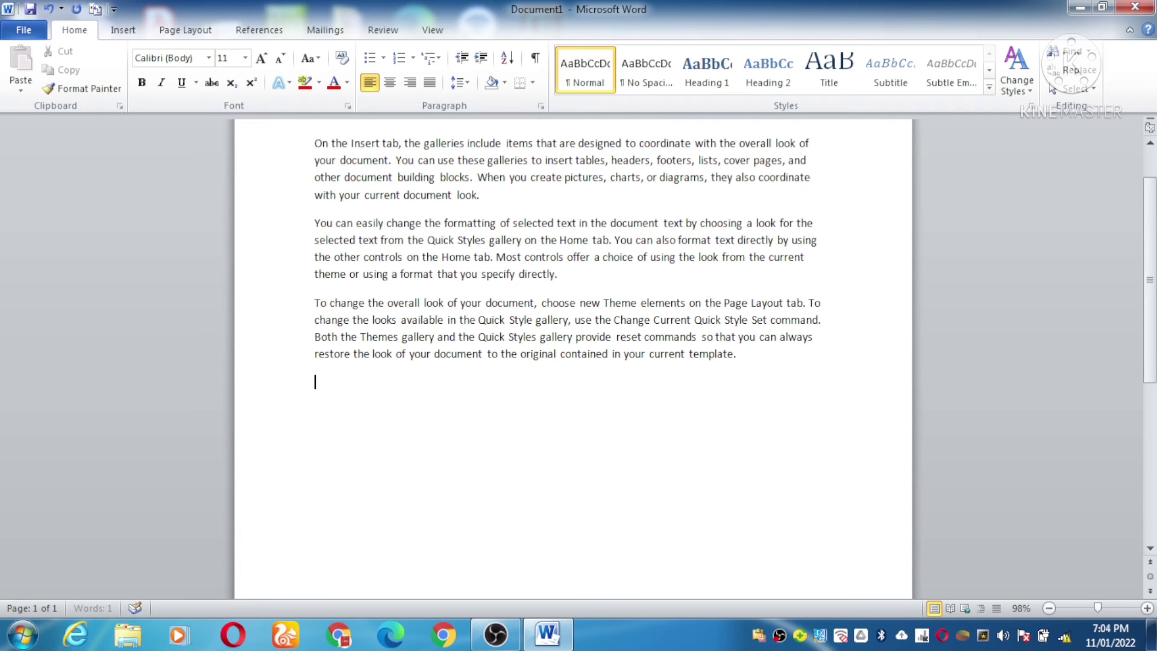
- Increase the font size of the whole document text to 14
{"action": "key", "text": "ctrl+a"}
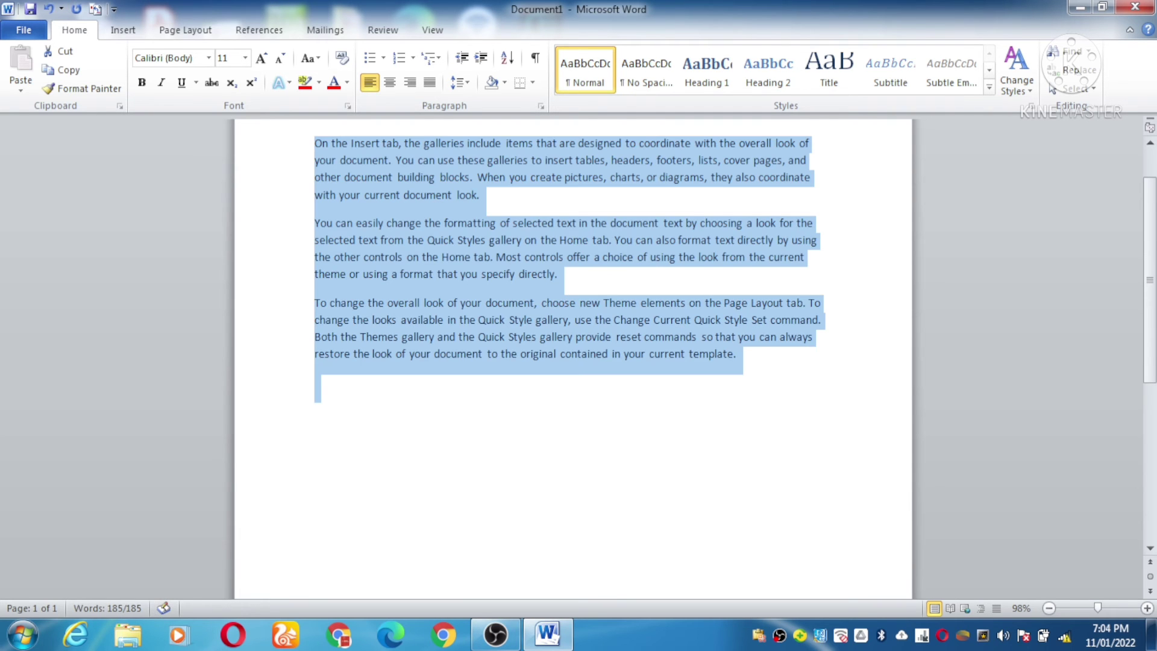
{"action": "double_click", "coordinate": [261, 58]}
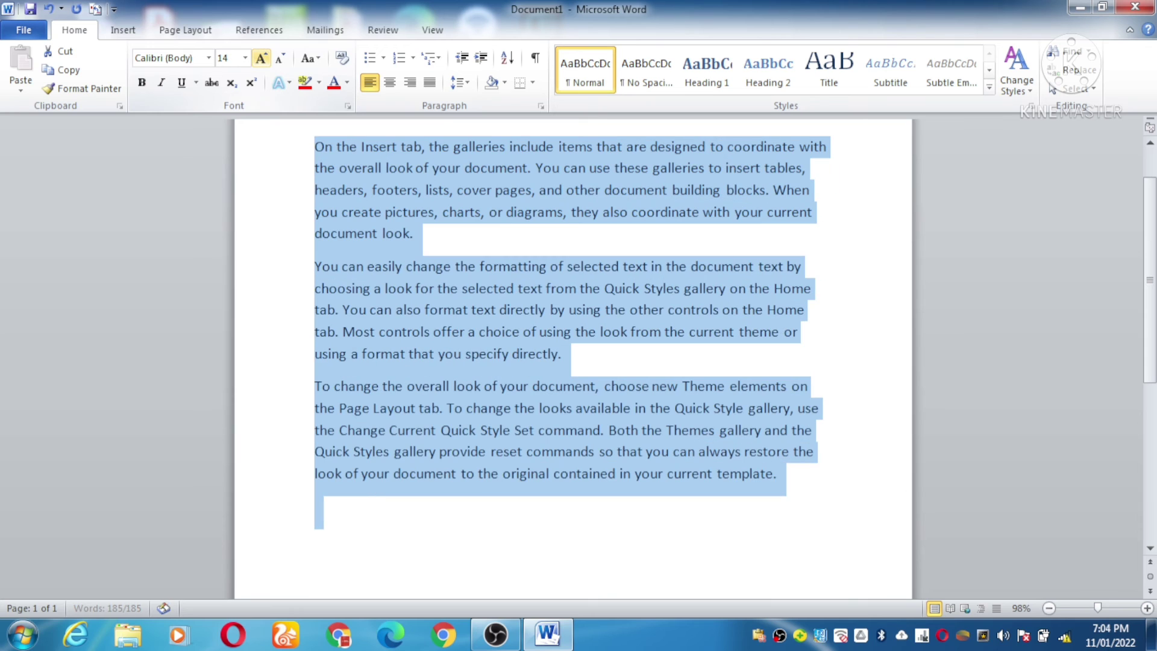
{"action": "left_click", "coordinate": [278, 169]}
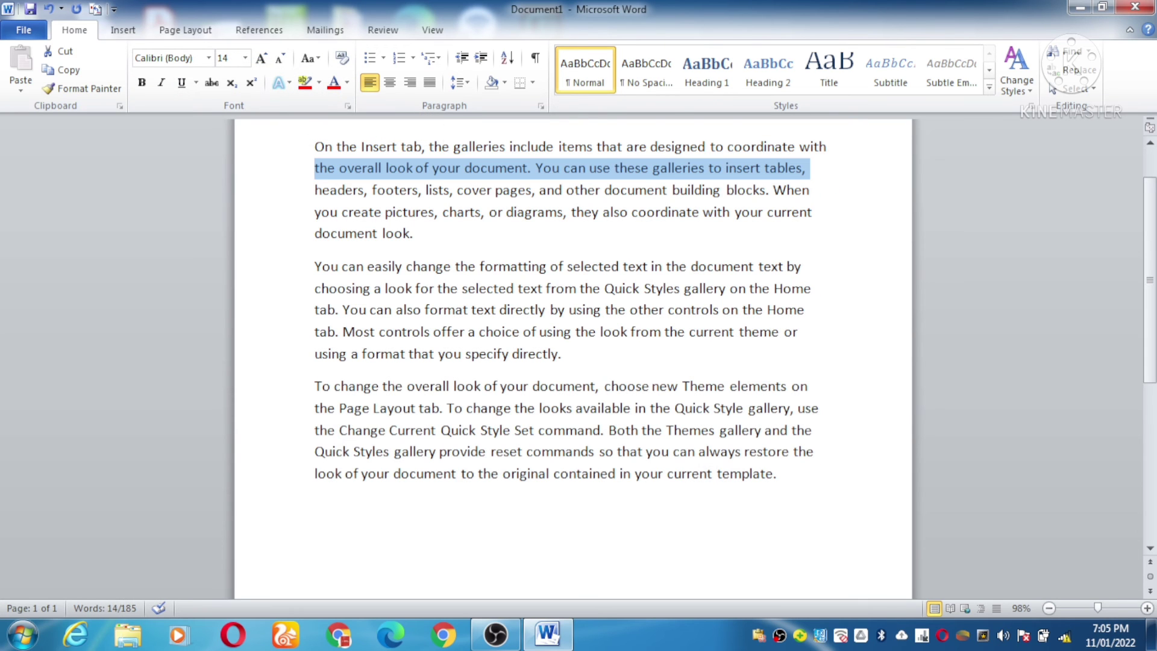
{"action": "left_click", "coordinate": [315, 310]}
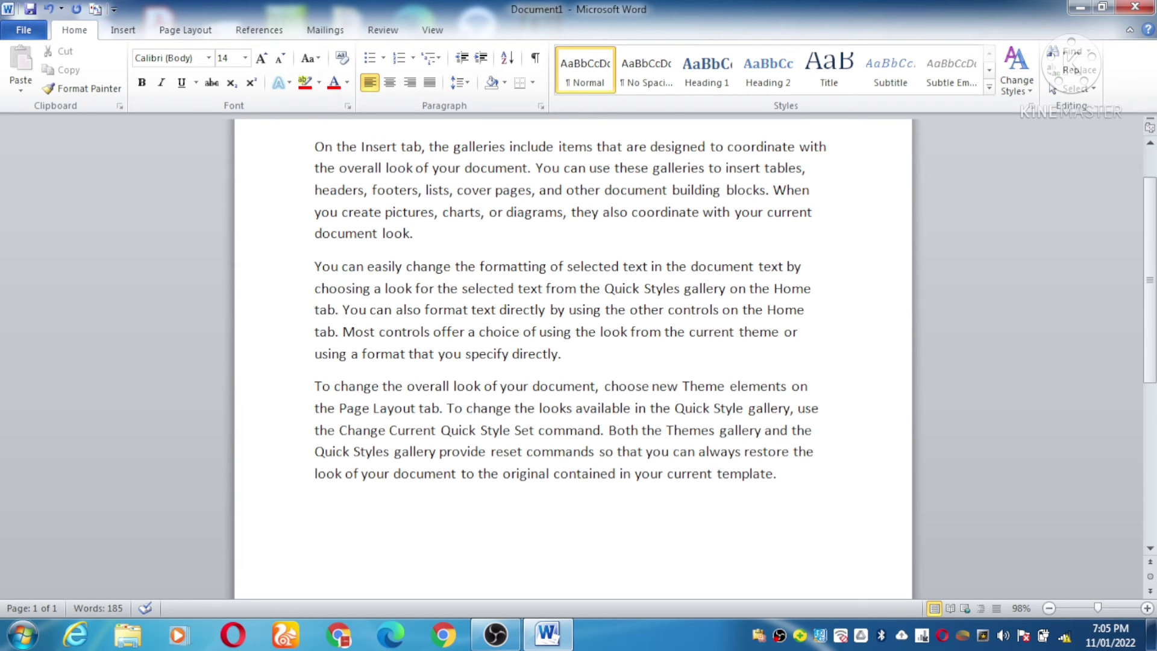
- Make the opening words "On the Insert tab" of the first paragraph bold
{"action": "left_click_drag", "start_coordinate": [425, 147], "coordinate": [831, 146]}
{"action": "left_click_drag", "start_coordinate": [421, 147], "coordinate": [314, 147]}
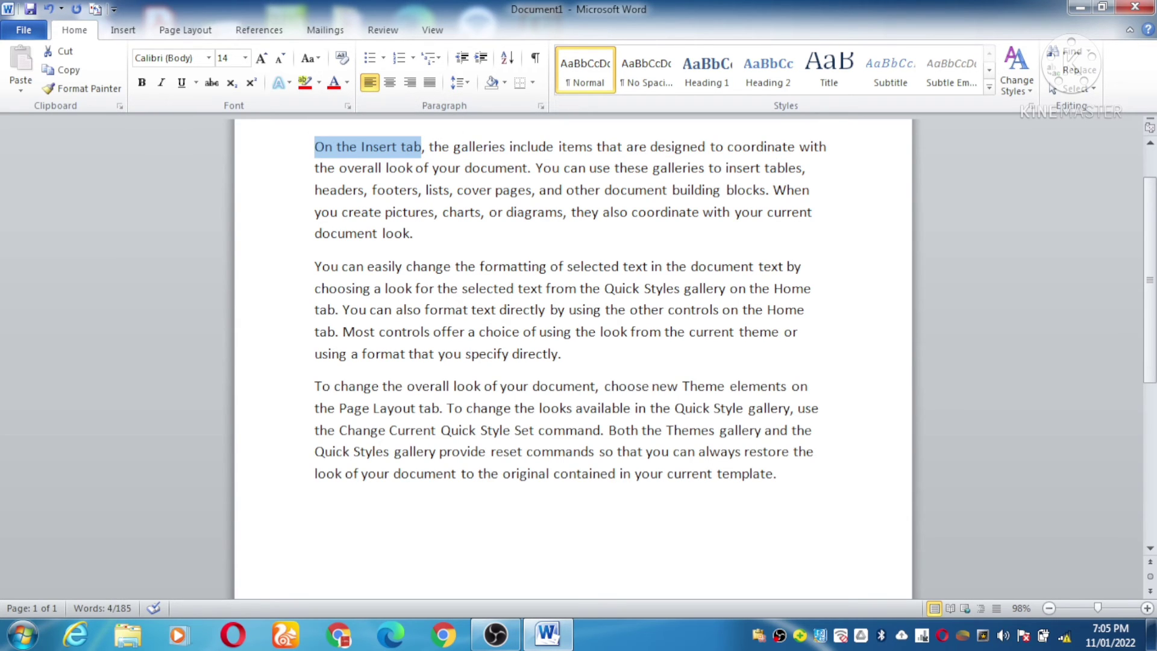
{"action": "key", "text": "ctrl+b"}
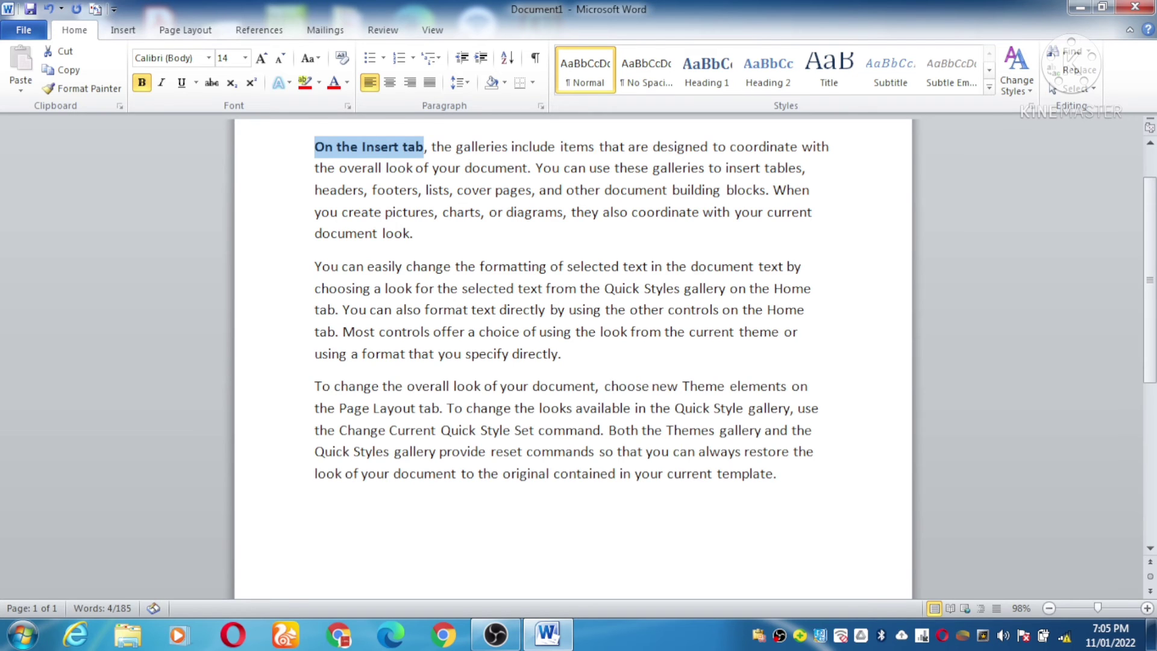
{"action": "scroll", "coordinate": [573, 331], "scroll_direction": "up", "scroll_amount": 1}
{"action": "left_click", "coordinate": [375, 253]}
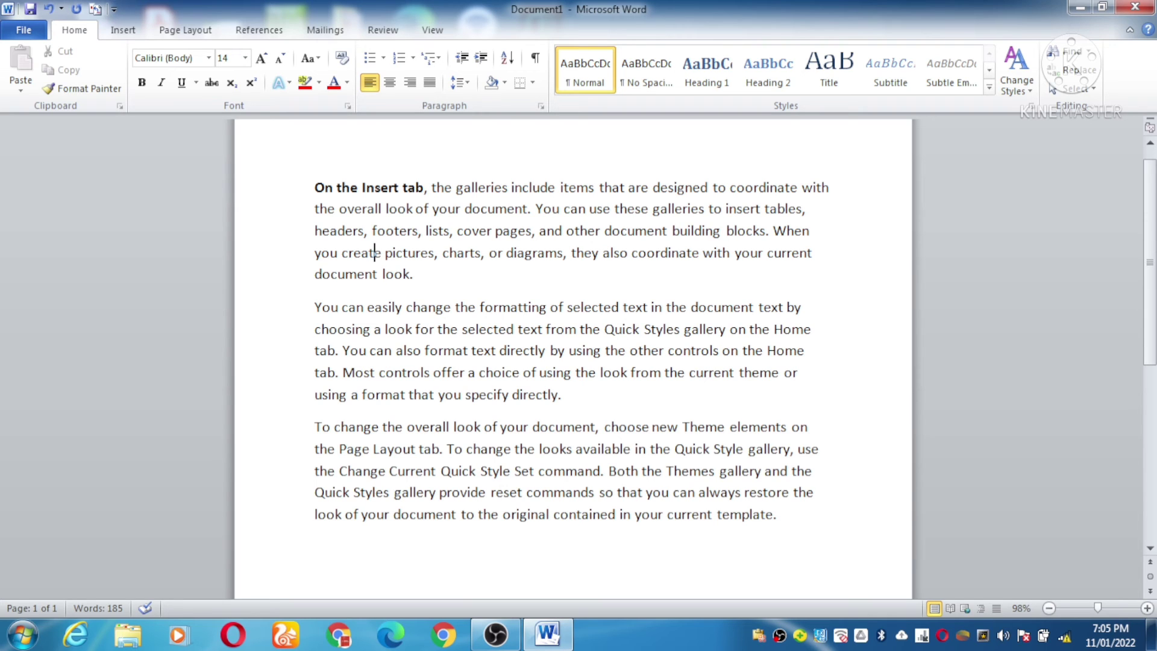
- Italicize the words "You can easily" at the start of the second paragraph
{"action": "left_click_drag", "start_coordinate": [407, 306], "coordinate": [314, 307]}
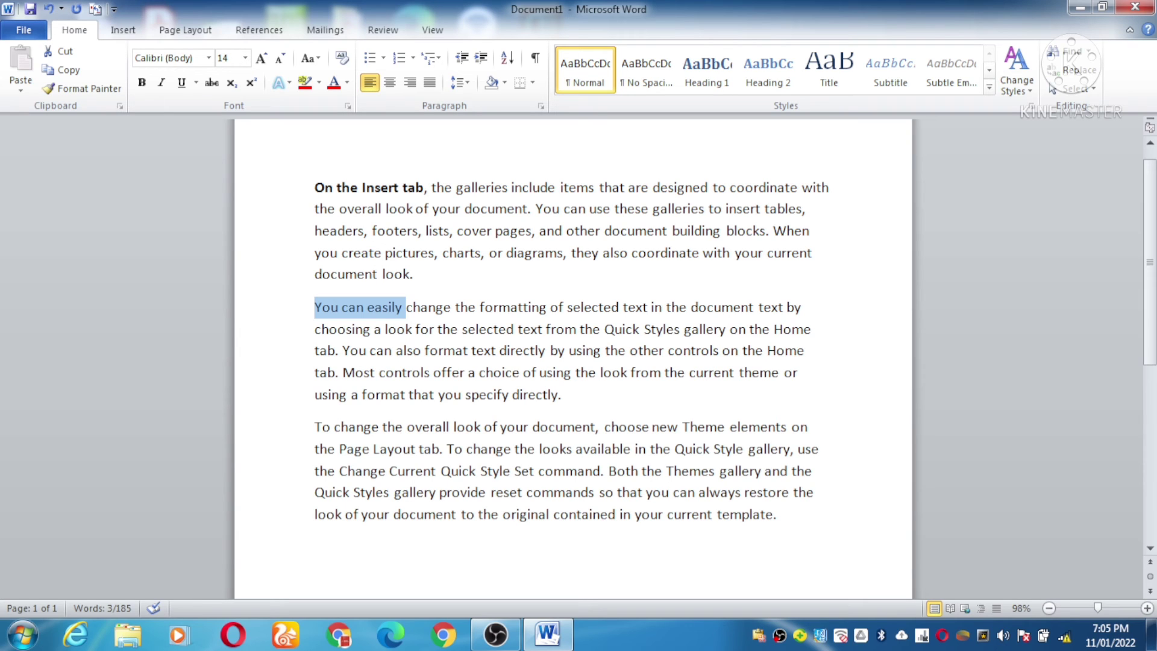
{"action": "key", "text": "ctrl+i"}
{"action": "left_click", "coordinate": [344, 351]}
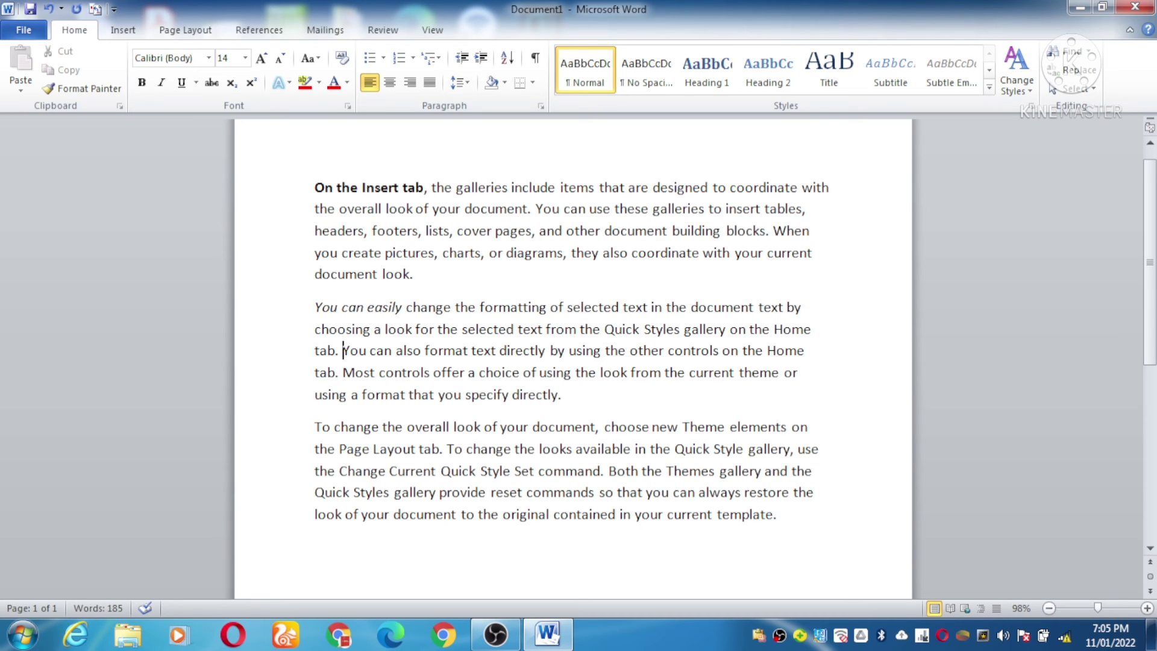
- Undo the italic and bold formatting and the last font size increase
{"action": "key", "text": "ctrl+z"}
{"action": "key", "text": "ctrl+z"}
{"action": "key", "text": "ctrl+z"}
{"action": "key", "text": "ctrl+z"}
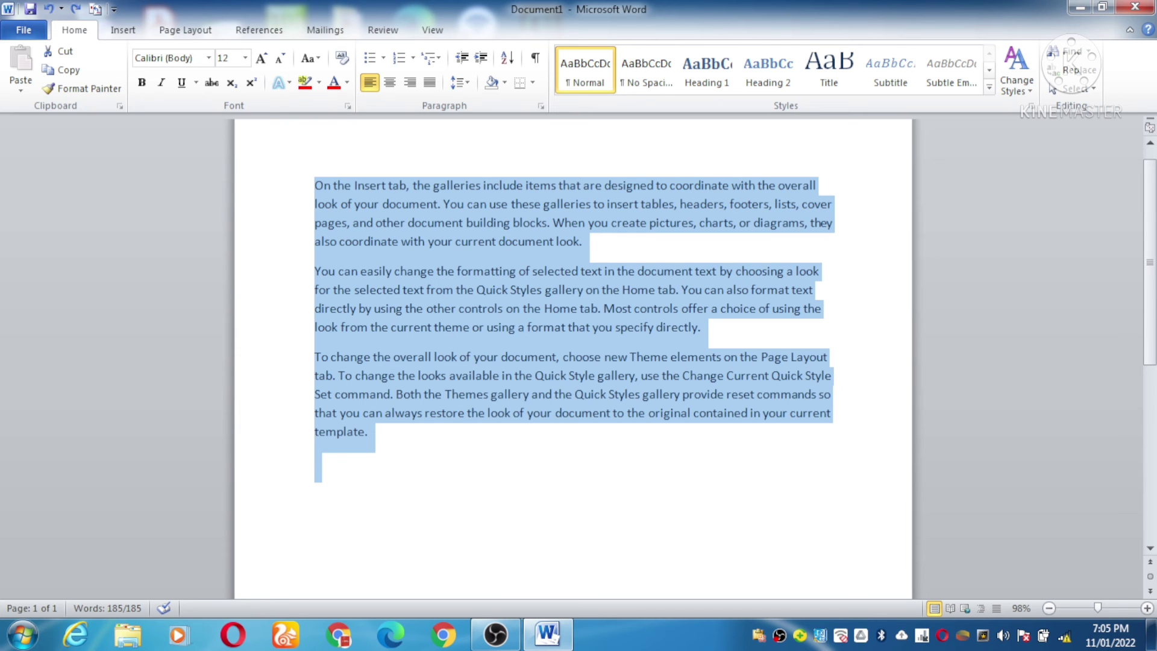
- Enlarge the selected document text to size 14 and dismiss the Windows color scheme prompt
{"action": "key", "text": "ctrl+shift+period"}
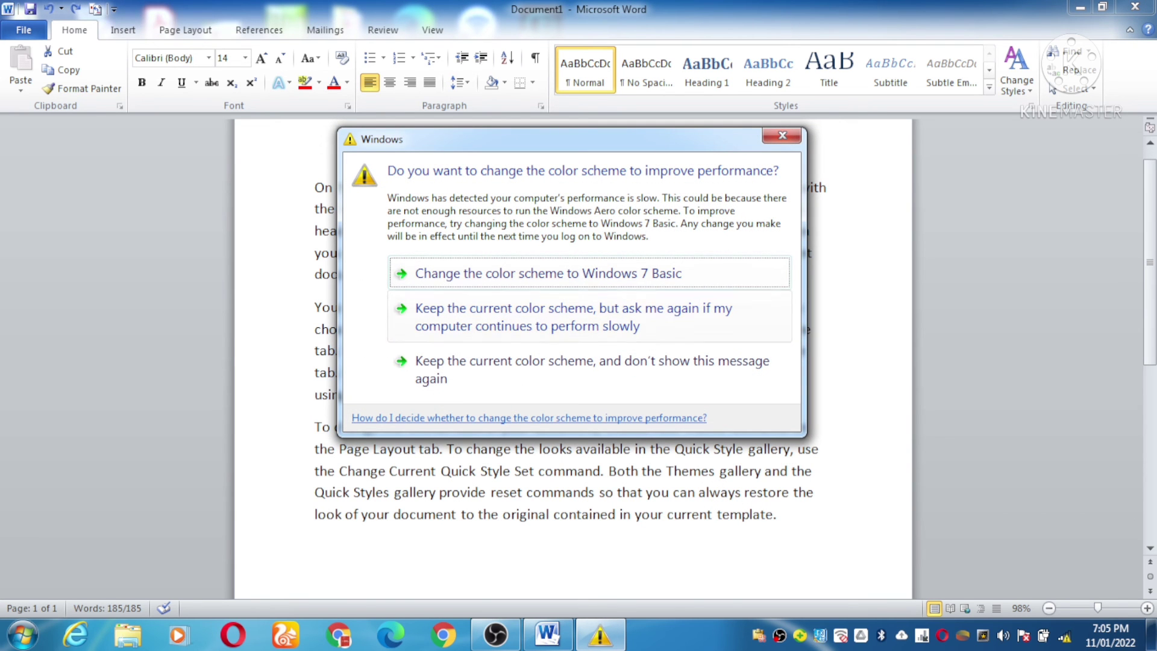
{"action": "left_click", "coordinate": [782, 135]}
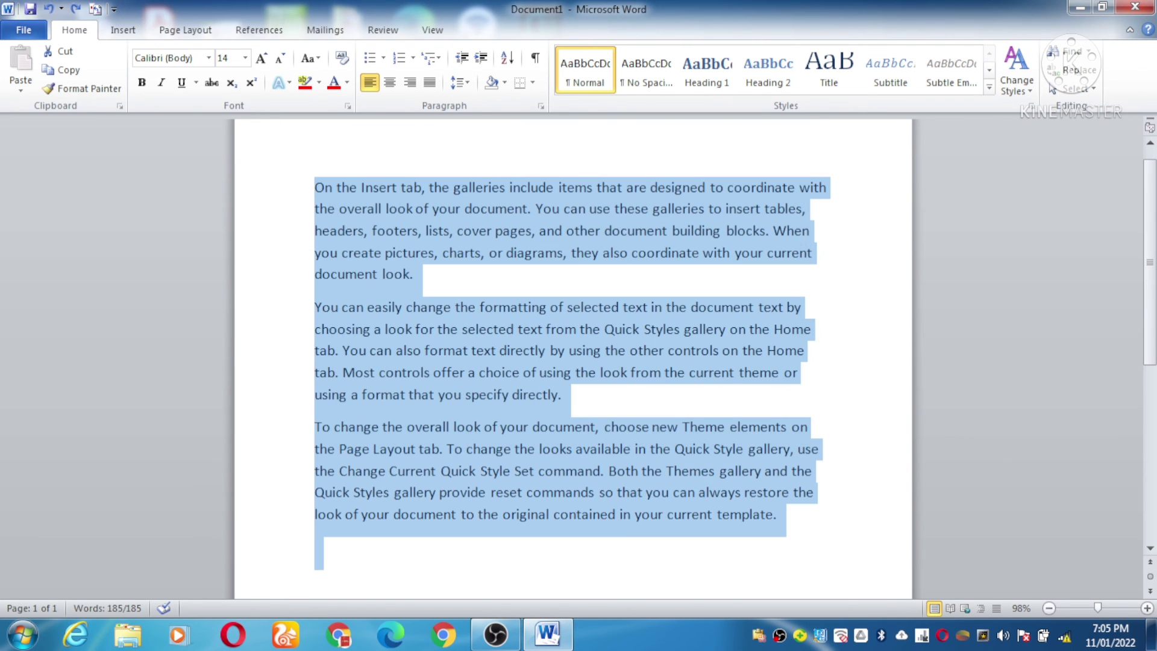
{"action": "left_click", "coordinate": [795, 188]}
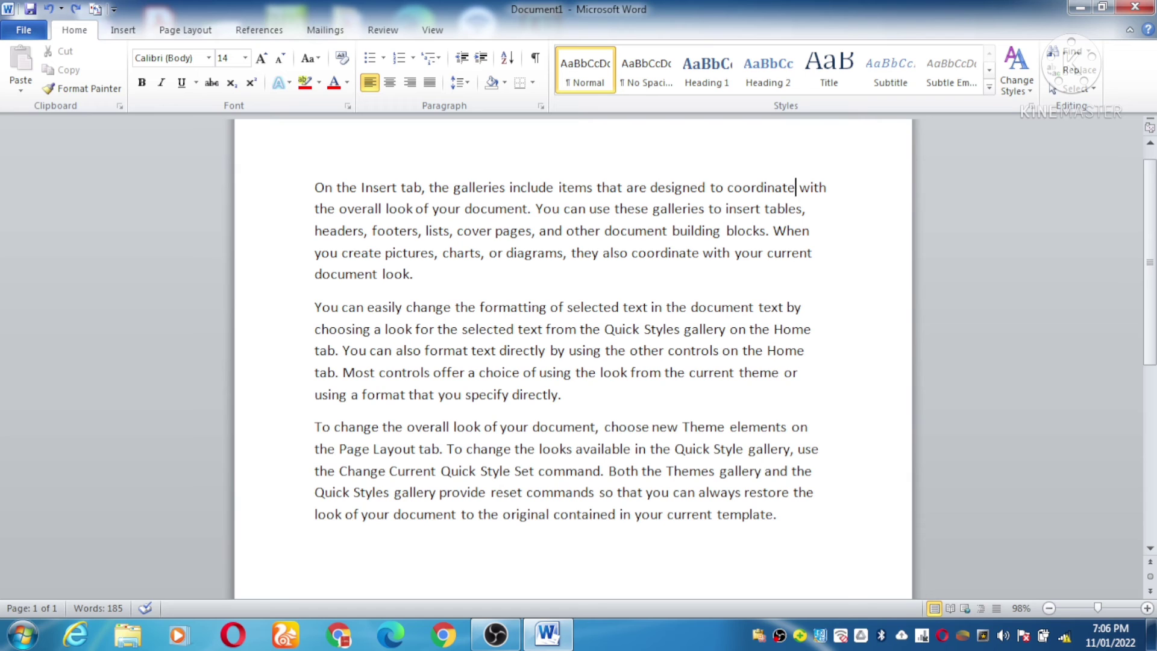
- Select the whole document, then only single lines of the first paragraph
{"action": "key", "text": "ctrl+a"}
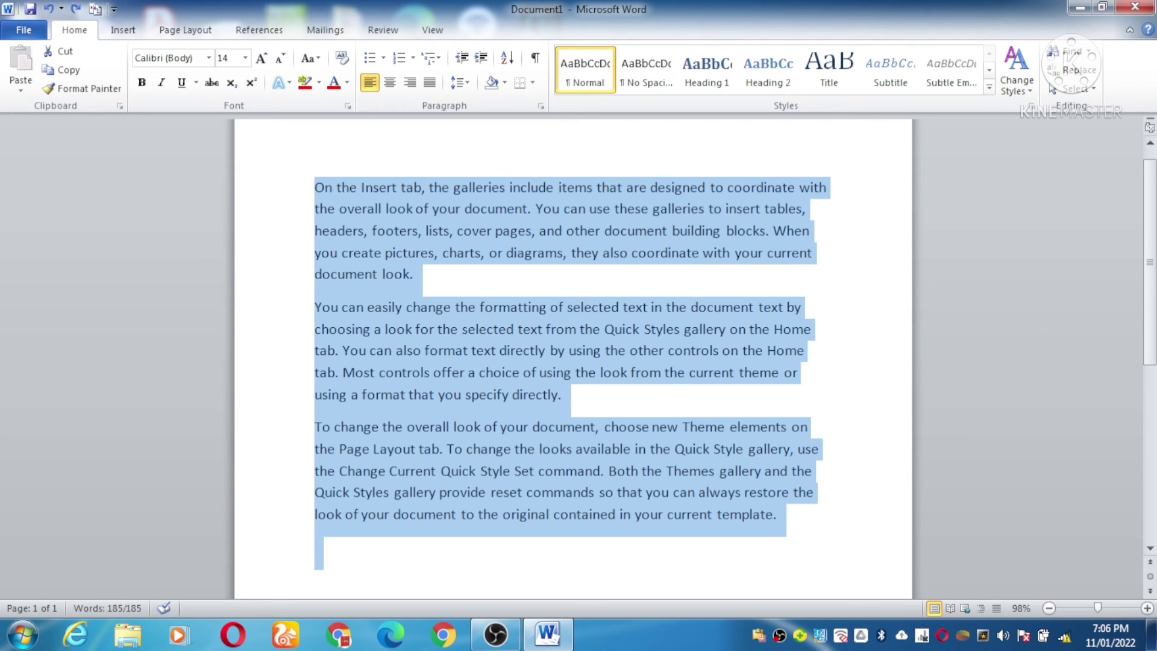
{"action": "left_click", "coordinate": [283, 230]}
{"action": "left_click", "coordinate": [314, 308]}
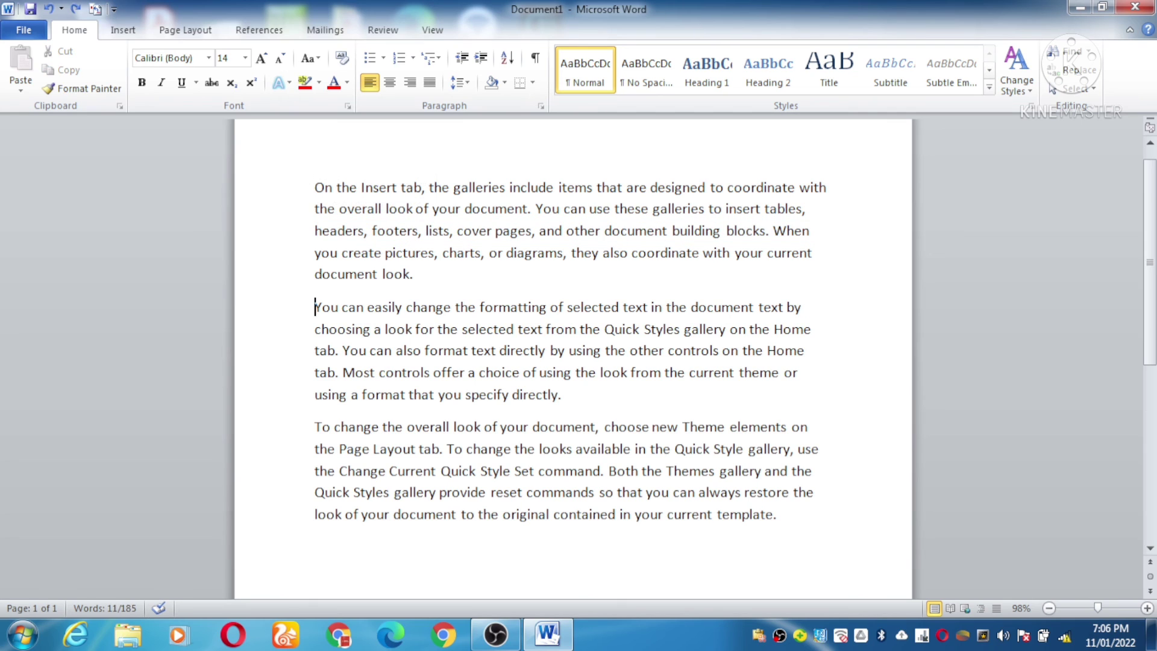
{"action": "left_click_drag", "start_coordinate": [315, 308], "coordinate": [315, 274]}
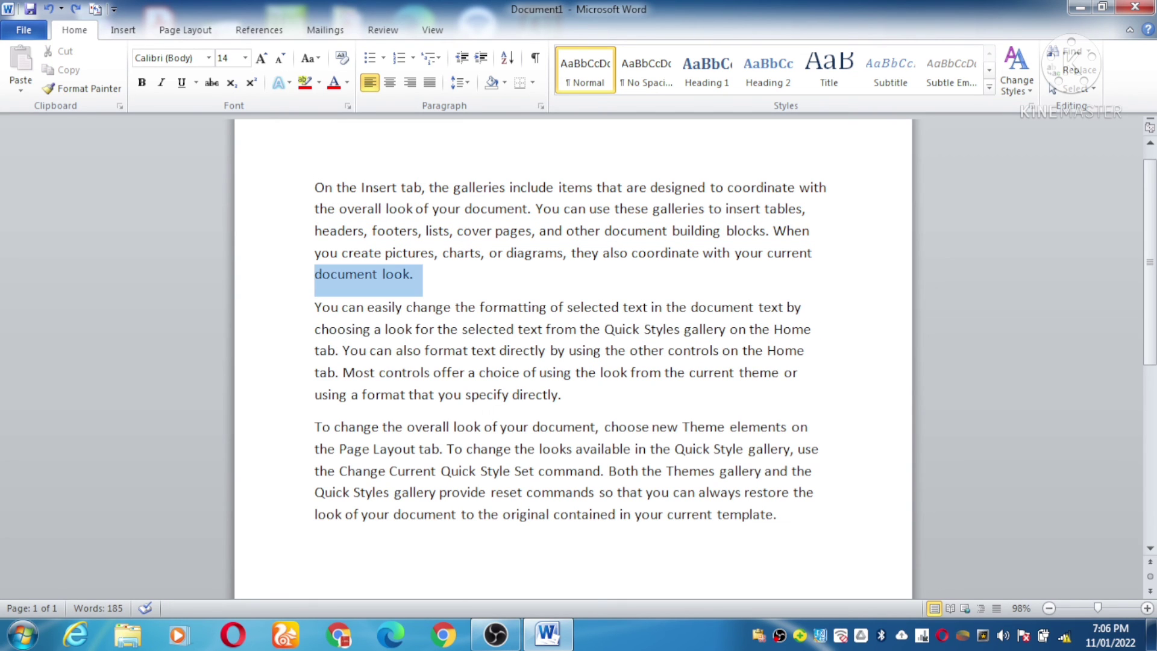
{"action": "key", "text": "shift+Down"}
- Extend a selection from the start of the first paragraph to the first letters of its third line
{"action": "left_click", "coordinate": [315, 187]}
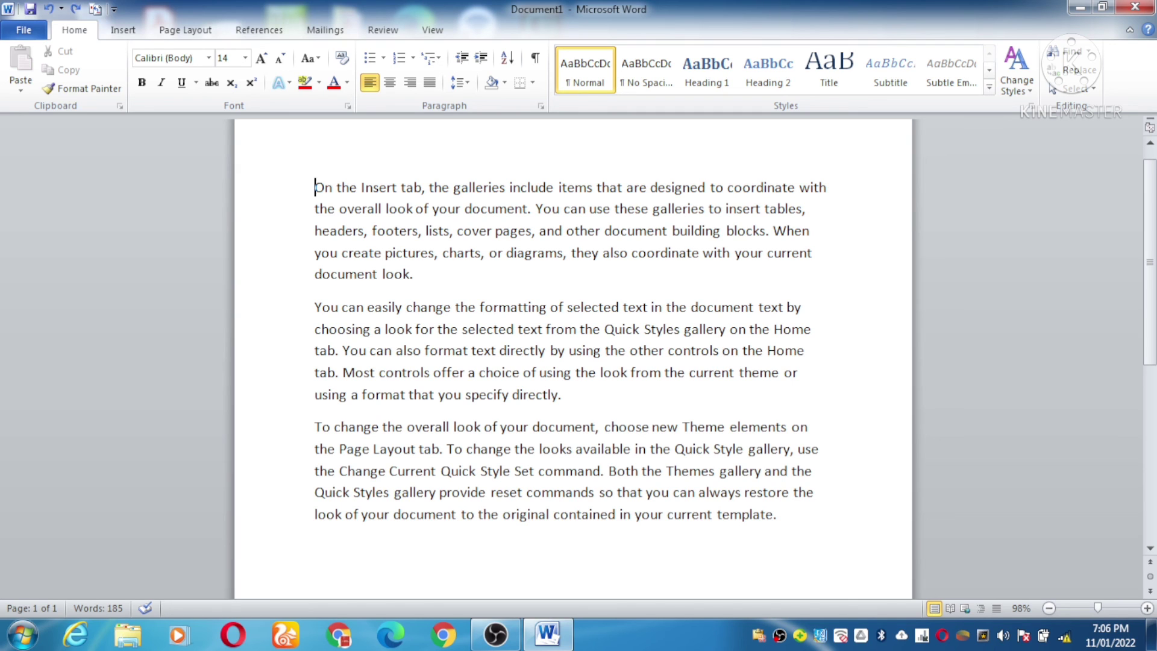
{"action": "key", "text": "shift+Right"}
{"action": "key", "text": "shift+Right"}
{"action": "key", "text": "shift+Right"}
{"action": "key", "text": "shift+Right"}
{"action": "key", "text": "shift+Right"}
{"action": "key", "text": "shift+Right"}
{"action": "key", "text": "shift+Right"}
{"action": "key", "text": "shift+Right"}
{"action": "key", "text": "shift+Right"}
{"action": "key", "text": "shift+Right"}
{"action": "key", "text": "shift+Right"}
{"action": "key", "text": "shift+Right"}
{"action": "key", "text": "shift+Right"}
{"action": "key", "text": "shift+Right"}
{"action": "key", "text": "shift+Right"}
{"action": "key", "text": "shift+Right"}
{"action": "key", "text": "shift+Right"}
{"action": "key", "text": "shift+Right"}
{"action": "key", "text": "shift+Right"}
{"action": "key", "text": "shift+Right"}
{"action": "key", "text": "shift+Right"}
{"action": "key", "text": "shift+Right"}
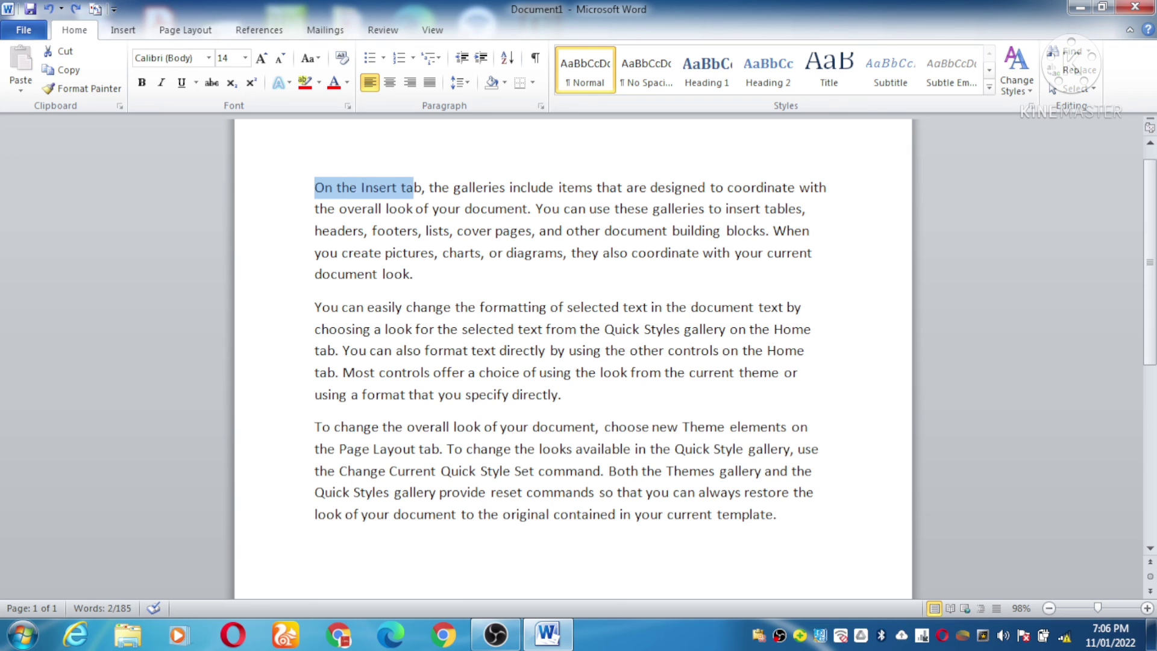
{"action": "key", "text": "shift+Right"}
{"action": "key", "text": "shift+Right"}
{"action": "key", "text": "shift+Right"}
{"action": "key", "text": "shift+Right"}
{"action": "key", "text": "shift+Right"}
{"action": "key", "text": "shift+Right"}
{"action": "key", "text": "shift+Right"}
{"action": "key", "text": "shift+Right"}
{"action": "key", "text": "shift+Right"}
{"action": "key", "text": "shift+Right"}
{"action": "key", "text": "shift+Right"}
{"action": "key", "text": "shift+Right"}
{"action": "key", "text": "shift+Right"}
{"action": "key", "text": "shift+Right"}
{"action": "key", "text": "shift+Right"}
{"action": "key", "text": "shift+Right"}
{"action": "key", "text": "shift+Right"}
{"action": "key", "text": "shift+Right"}
{"action": "key", "text": "shift+Right"}
{"action": "key", "text": "shift+Right"}
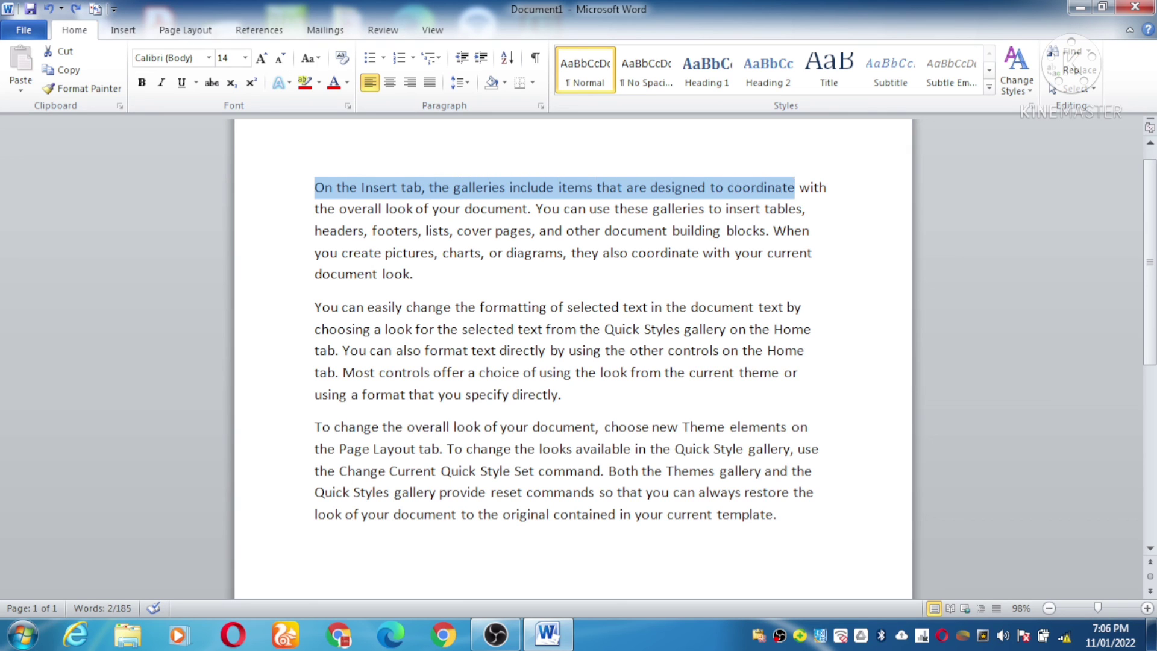
{"action": "key", "text": "shift+Down"}
{"action": "key", "text": "shift+Right"}
{"action": "key", "text": "shift+Right"}
{"action": "key", "text": "shift+Right"}
{"action": "key", "text": "shift+Left"}
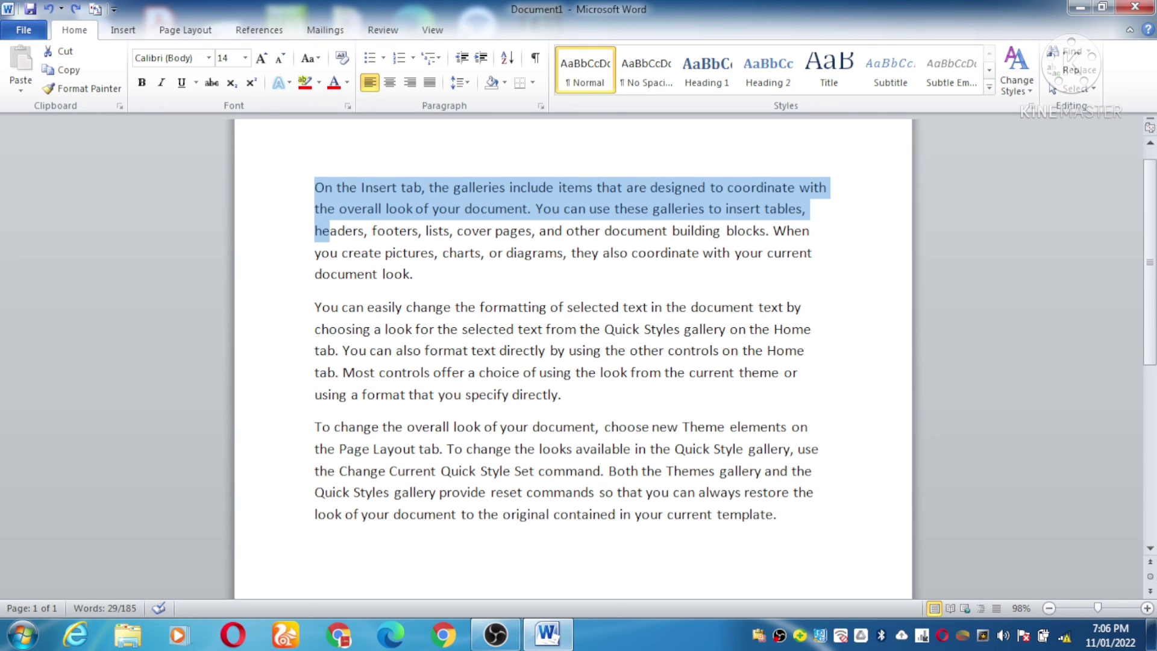
- Shrink the selection character by character back to the first line of the first paragraph
{"action": "key", "text": "shift+Left"}
{"action": "key", "text": "shift+Left"}
{"action": "key", "text": "shift+Left"}
{"action": "key", "text": "shift+Left"}
{"action": "key", "text": "shift+Left"}
{"action": "key", "text": "shift+Left"}
{"action": "key", "text": "shift+Left"}
{"action": "key", "text": "shift+Left"}
{"action": "key", "text": "shift+Left"}
{"action": "key", "text": "shift+Left"}
{"action": "key", "text": "shift+Left"}
{"action": "key", "text": "shift+Left"}
{"action": "key", "text": "shift+Left"}
{"action": "key", "text": "shift+Left"}
{"action": "key", "text": "shift+Left"}
{"action": "key", "text": "shift+Left"}
{"action": "key", "text": "shift+Left"}
{"action": "key", "text": "shift+Left"}
{"action": "key", "text": "shift+Left"}
{"action": "key", "text": "shift+Left"}
{"action": "key", "text": "shift+Left"}
{"action": "key", "text": "shift+Left"}
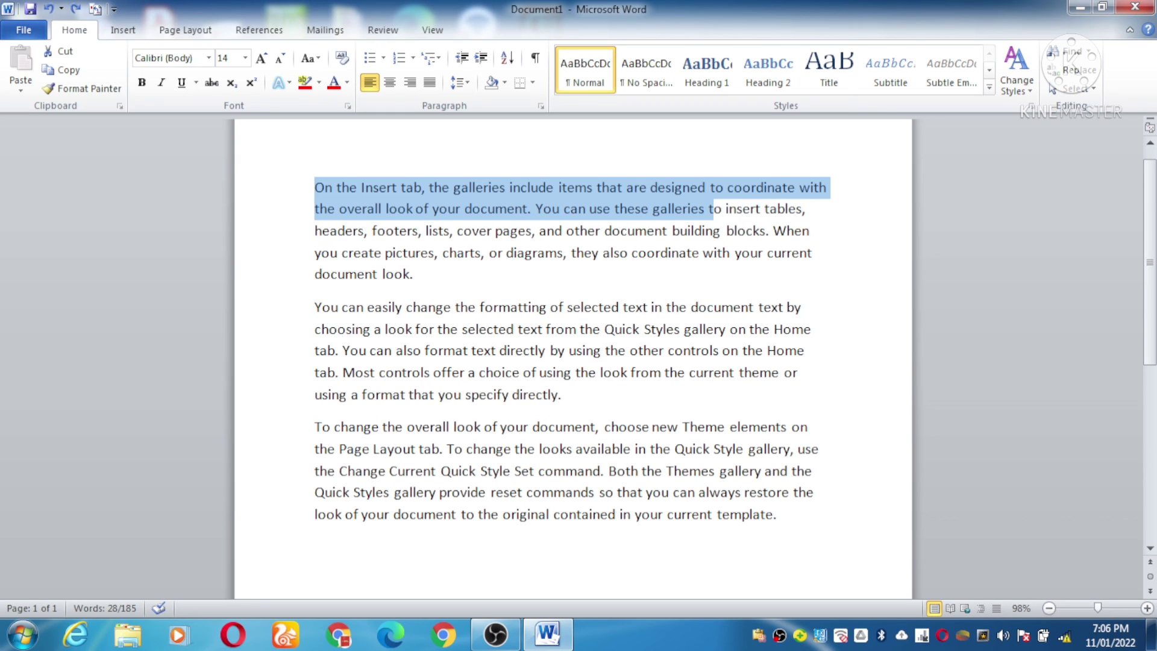
{"action": "key", "text": "shift+Left"}
{"action": "key", "text": "shift+Left"}
{"action": "key", "text": "shift+Left"}
{"action": "key", "text": "shift+Left"}
{"action": "key", "text": "shift+Left"}
{"action": "key", "text": "shift+Left"}
{"action": "key", "text": "shift+Left"}
{"action": "key", "text": "shift+Left"}
{"action": "key", "text": "shift+Left"}
{"action": "key", "text": "shift+Left"}
{"action": "key", "text": "shift+Left"}
{"action": "key", "text": "shift+Left"}
{"action": "key", "text": "shift+Left"}
{"action": "key", "text": "shift+Left"}
{"action": "key", "text": "shift+Left"}
{"action": "key", "text": "shift+Left"}
{"action": "key", "text": "shift+Left"}
{"action": "key", "text": "shift+Left"}
{"action": "key", "text": "shift+Left"}
{"action": "key", "text": "shift+Left"}
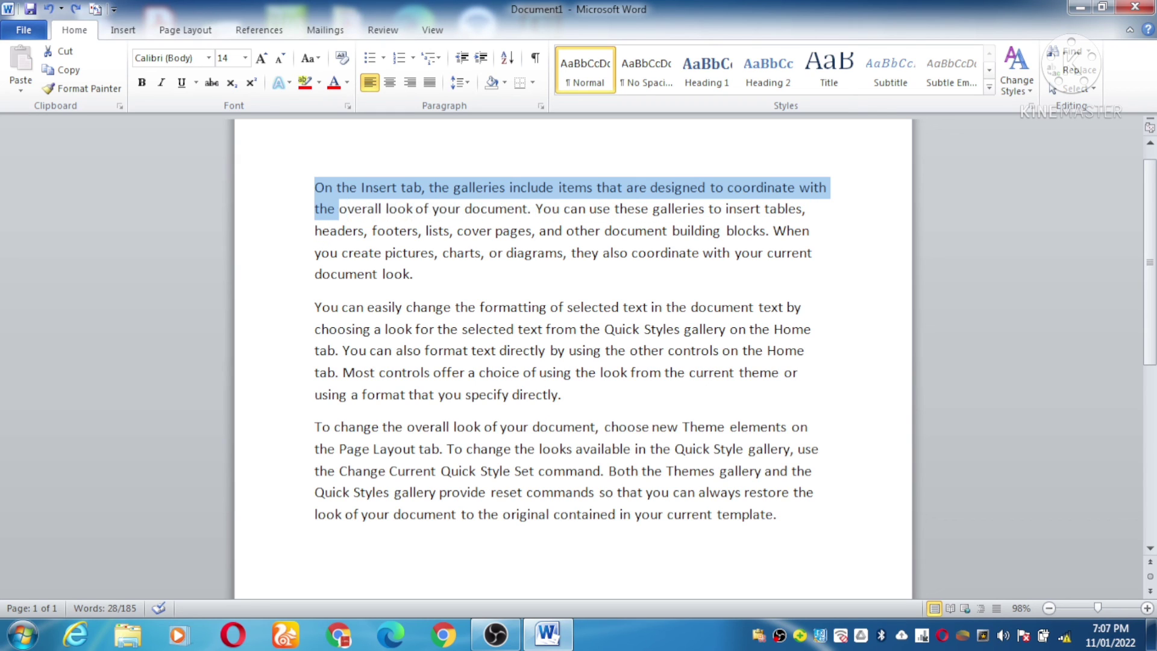
{"action": "key", "text": "shift+Left"}
{"action": "key", "text": "shift+Left"}
{"action": "key", "text": "shift+Left"}
{"action": "key", "text": "shift+Left"}
- Extend the selection line by line over all three paragraphs and delete the selected text
{"action": "key", "text": "shift+Down"}
{"action": "key", "text": "shift+Down"}
{"action": "key", "text": "shift+Down"}
{"action": "key", "text": "shift+Down"}
{"action": "key", "text": "shift+Down"}
{"action": "key", "text": "shift+Down"}
{"action": "key", "text": "shift+Down"}
{"action": "key", "text": "shift+Down"}
{"action": "key", "text": "shift+Down"}
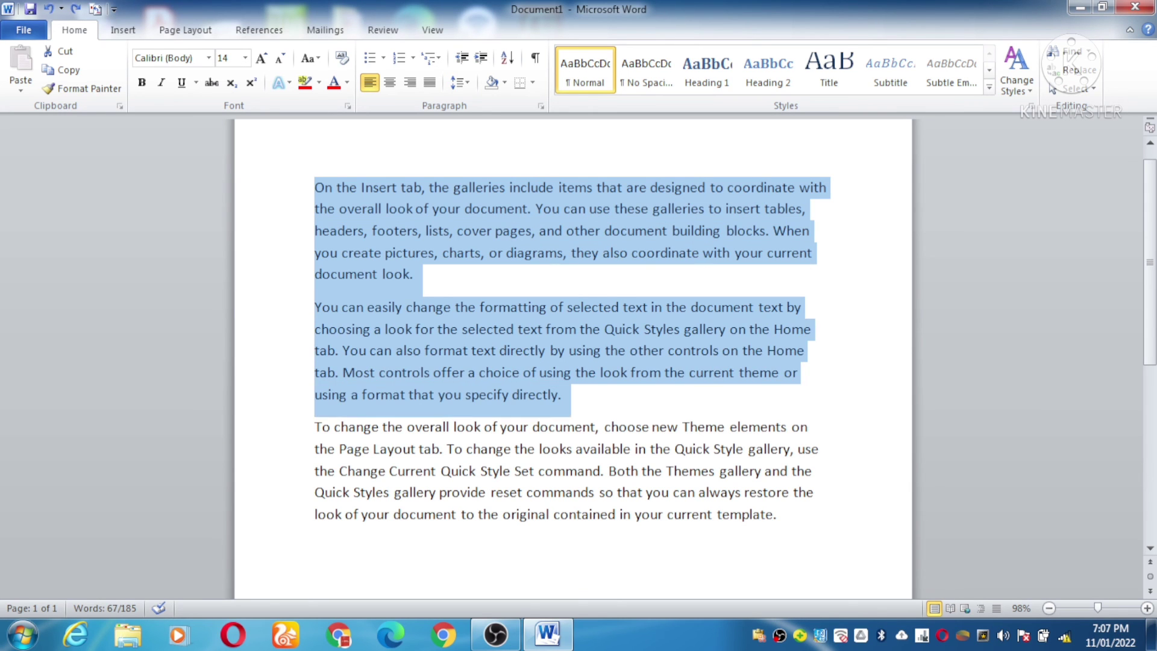
{"action": "key", "text": "shift+Down"}
{"action": "key", "text": "shift+Down"}
{"action": "key", "text": "shift+Down"}
{"action": "key", "text": "shift+Down"}
{"action": "key", "text": "shift+Down"}
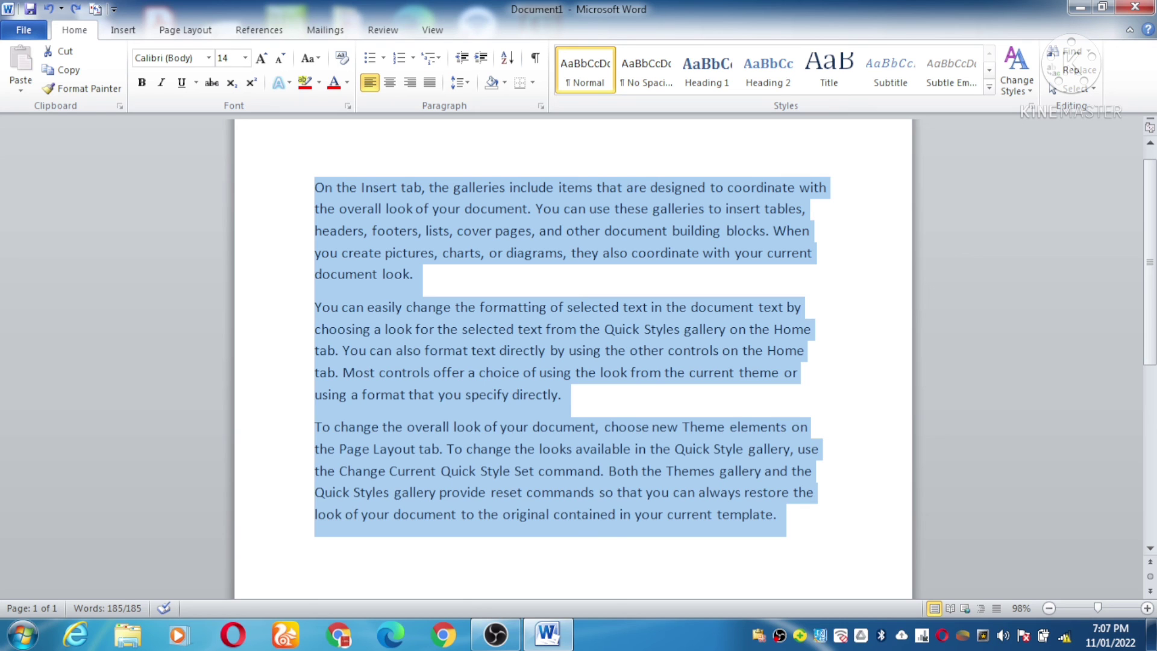
{"action": "key", "text": "Delete"}
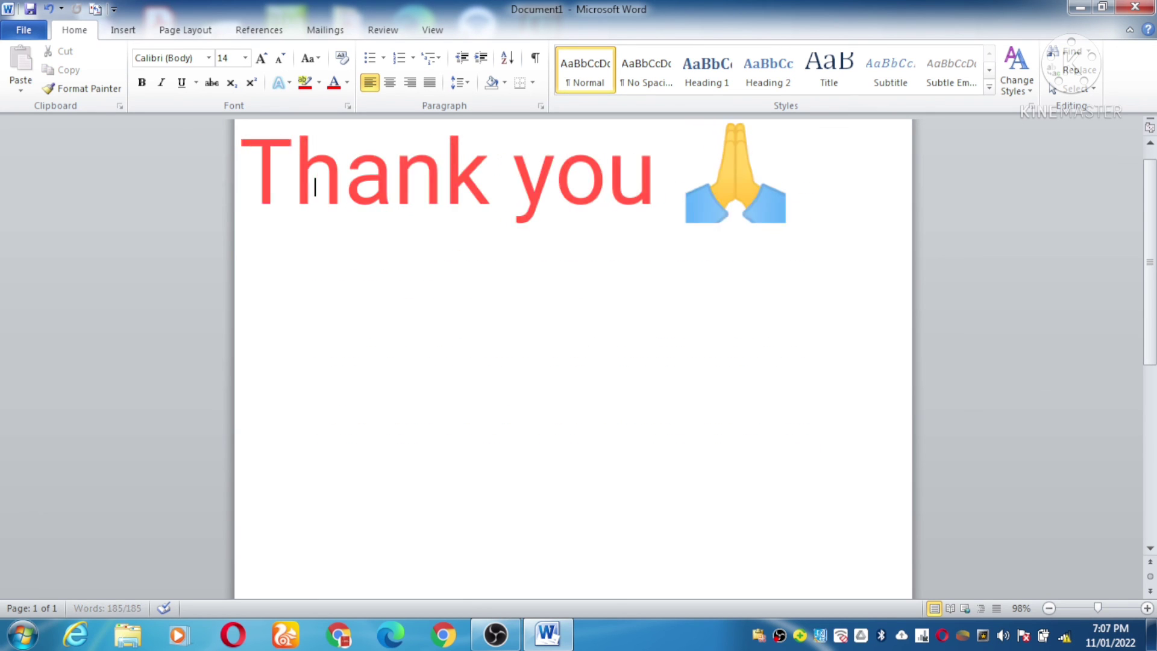